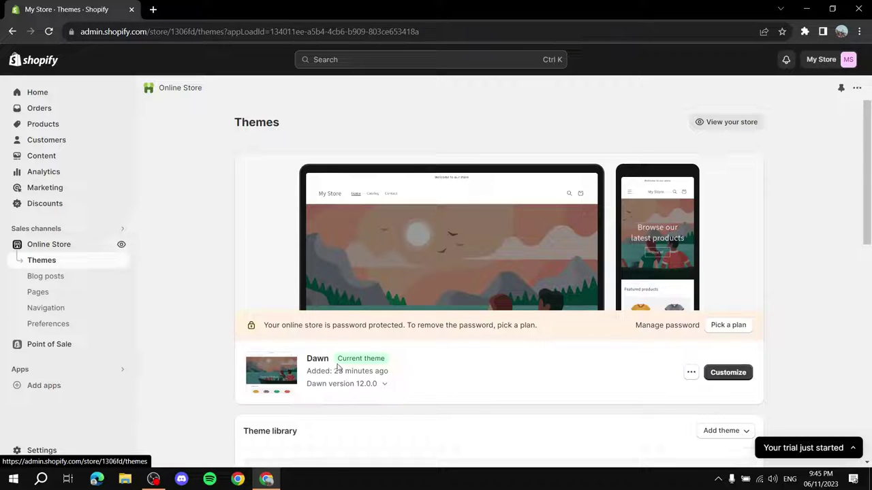
- Visit the Shopify Theme Store from the theme library's options for adding a theme
scroll(389, 286, down, 1)
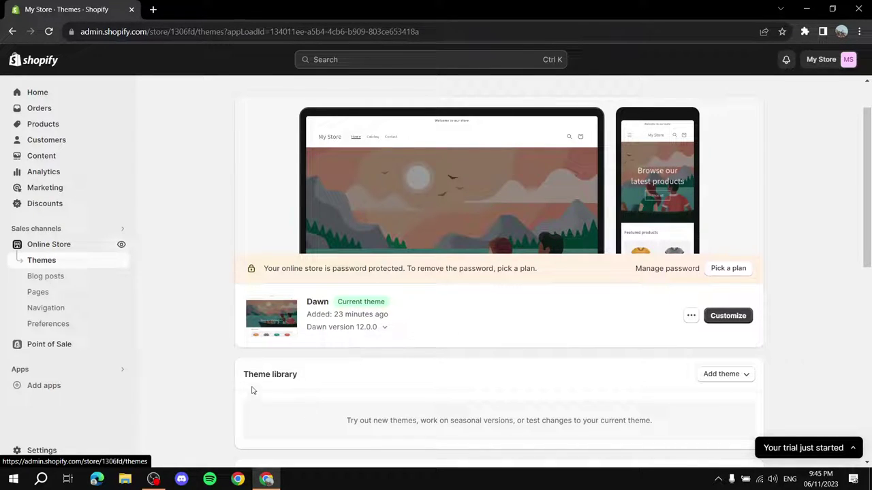
drag(240, 379, 300, 376)
click(301, 375)
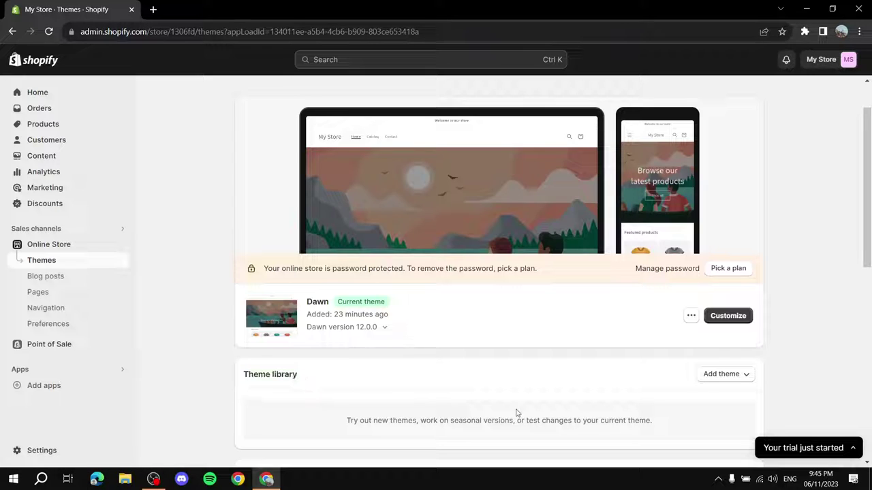
click(744, 377)
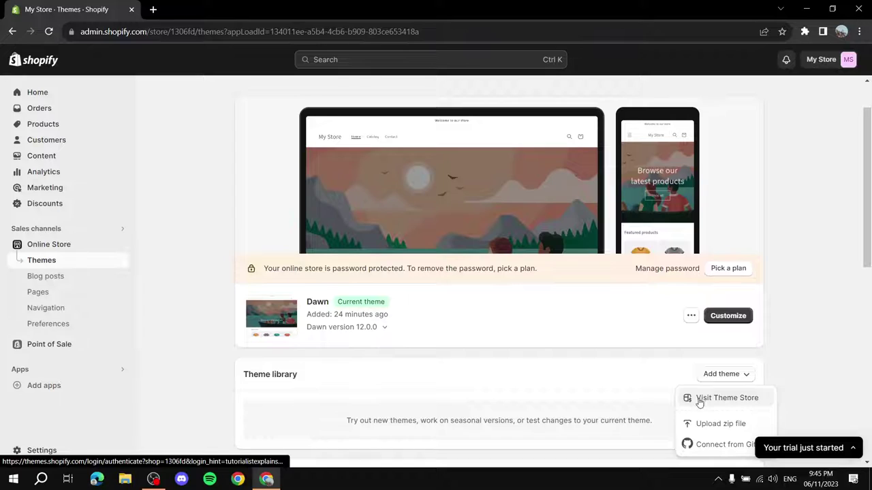
click(733, 399)
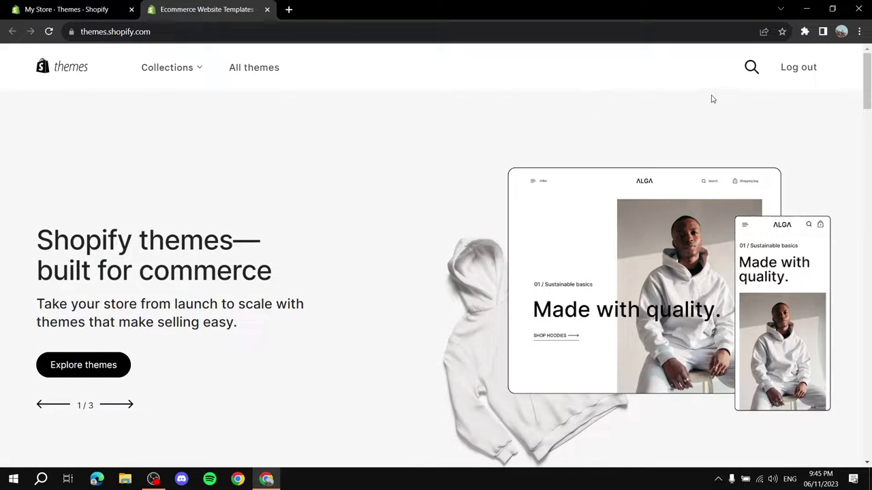
- Search the Theme Store for "Spotlight" and open the Spotlight theme's page
click(749, 72)
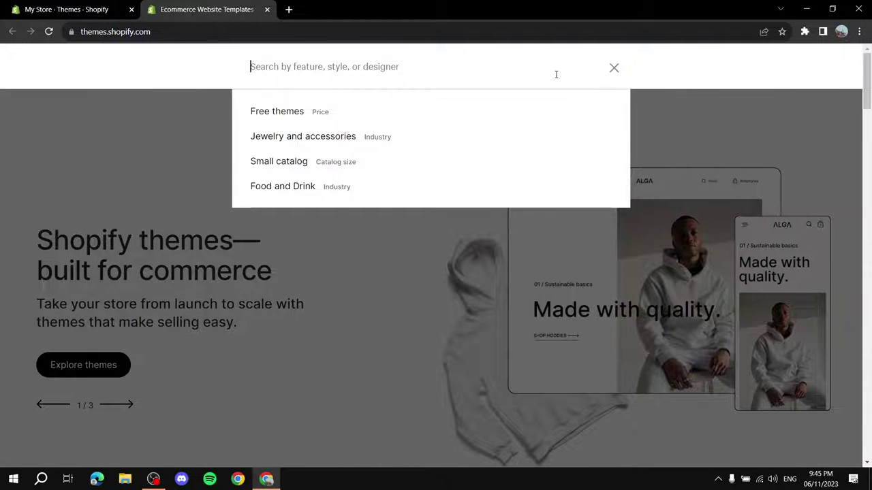
text(Spotlight)
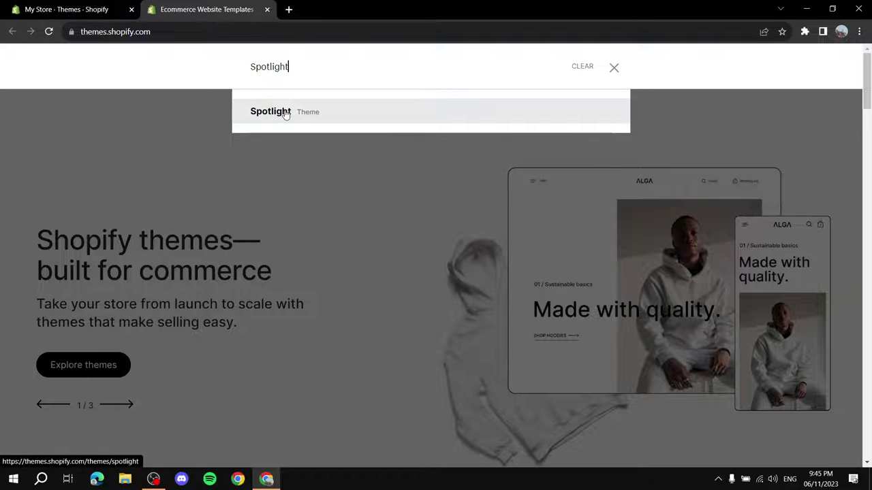
click(270, 112)
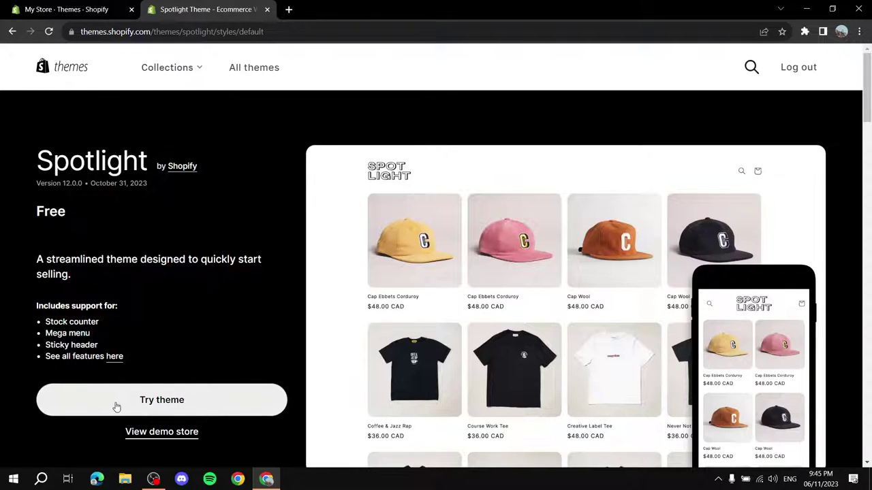
- Add the free Spotlight theme to the store's theme library as a trial and collapse the trial notice
scroll(111, 345, down, 1)
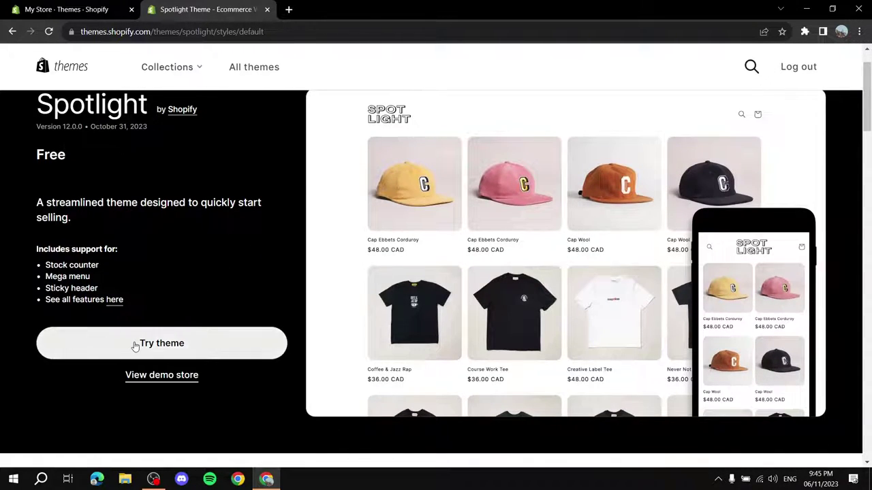
click(135, 345)
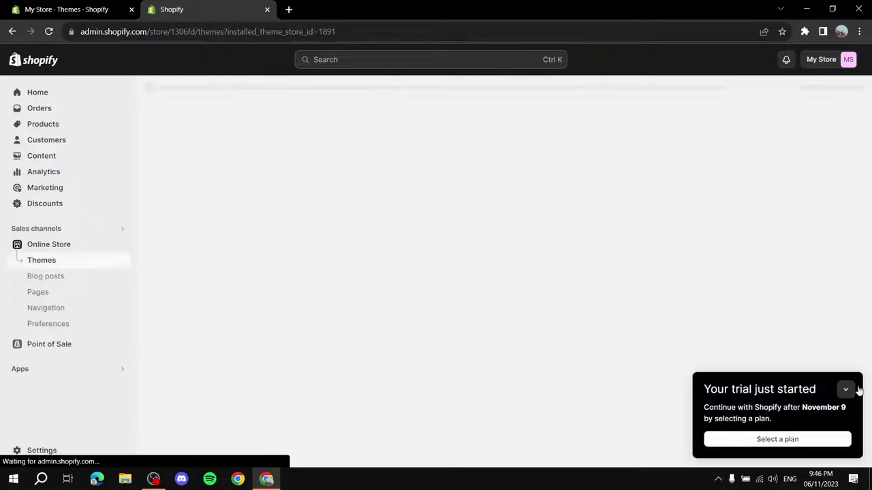
click(845, 371)
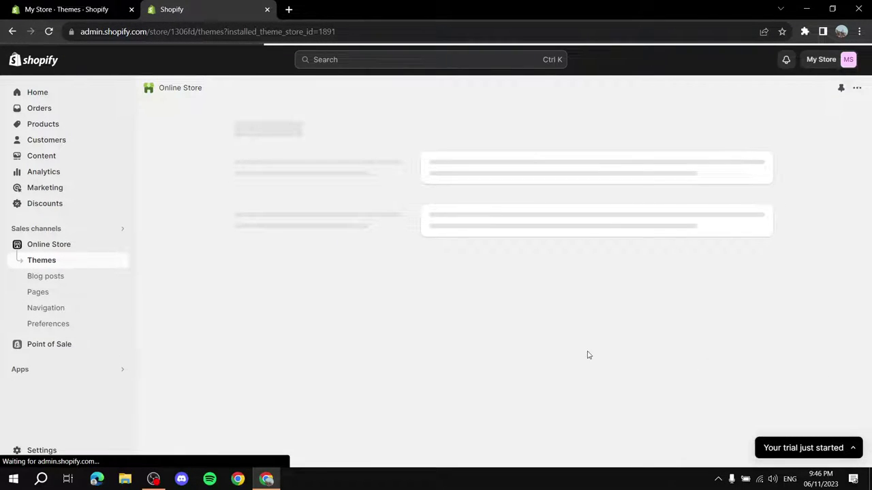
scroll(589, 316, down, 1)
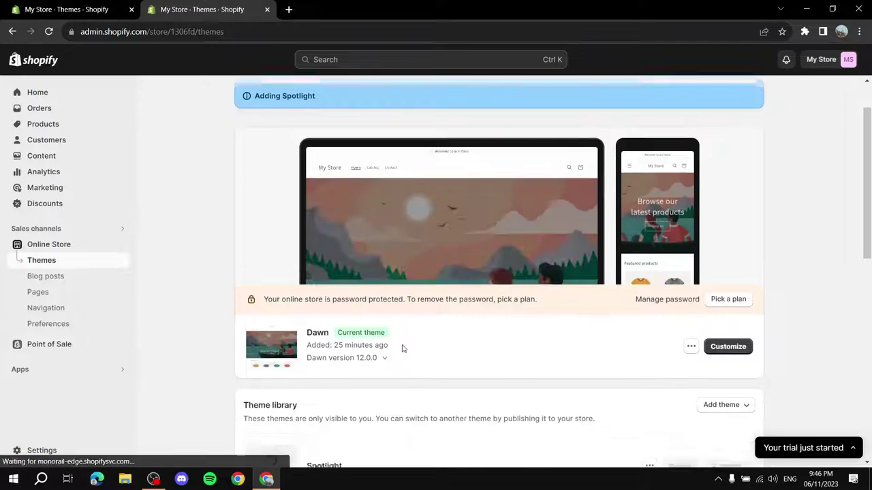
scroll(340, 330, down, 1)
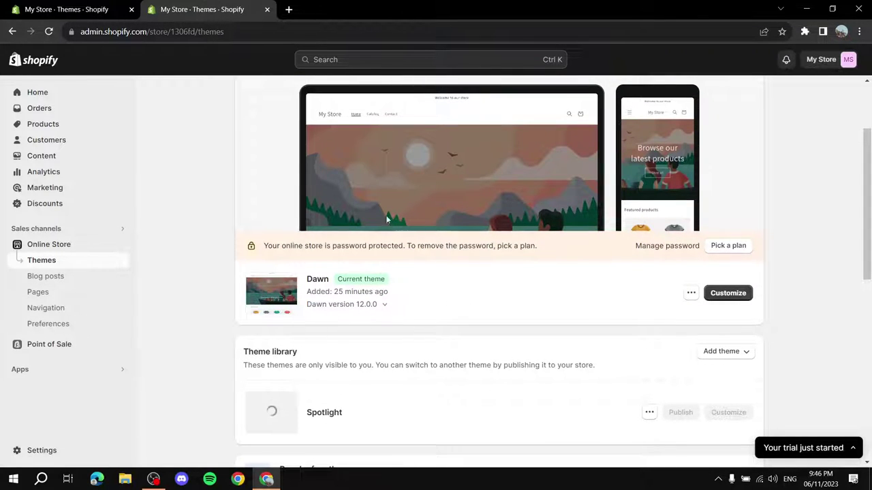
- Reload the Themes page and check the current theme and Spotlight's installation in the theme library
click(49, 31)
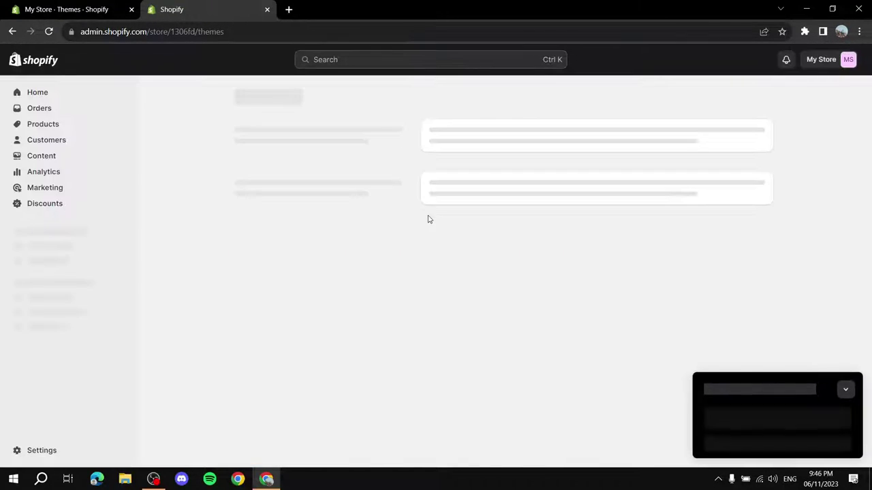
click(845, 371)
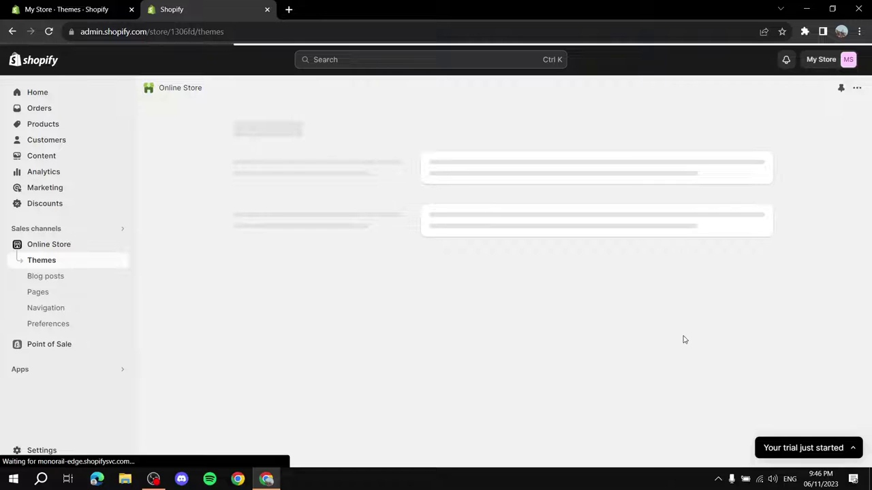
scroll(493, 314, down, 2)
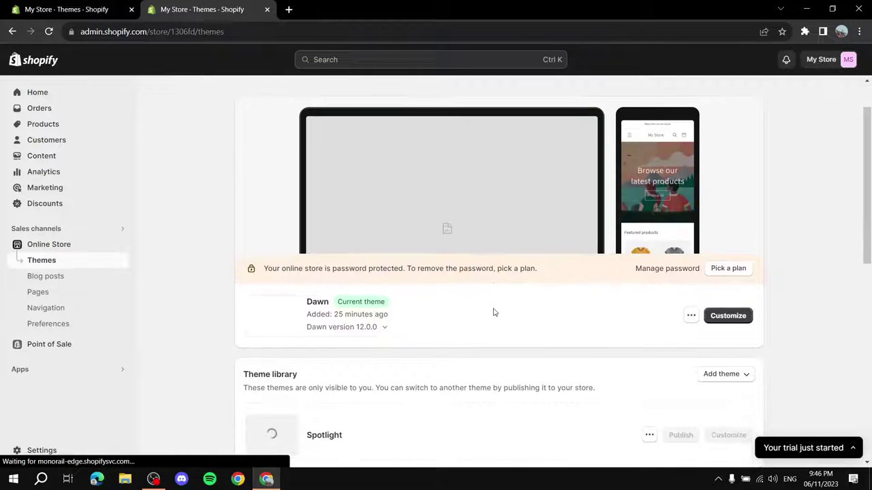
drag(338, 245, 383, 247)
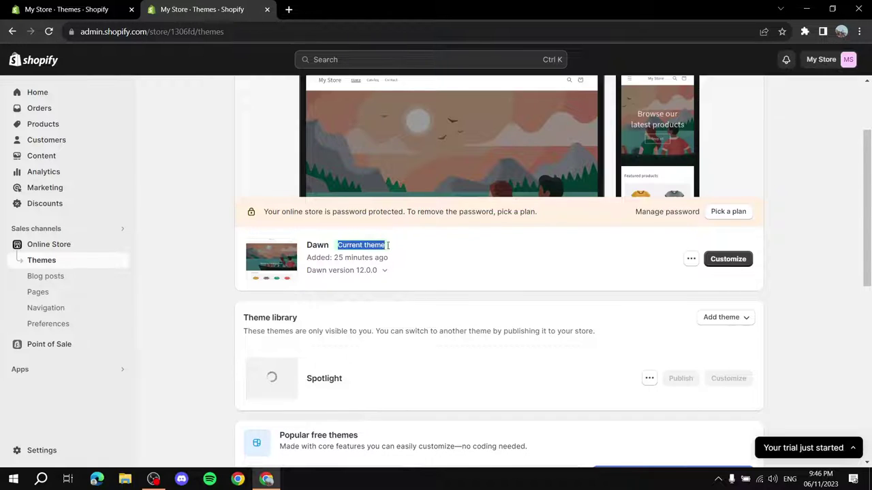
click(418, 247)
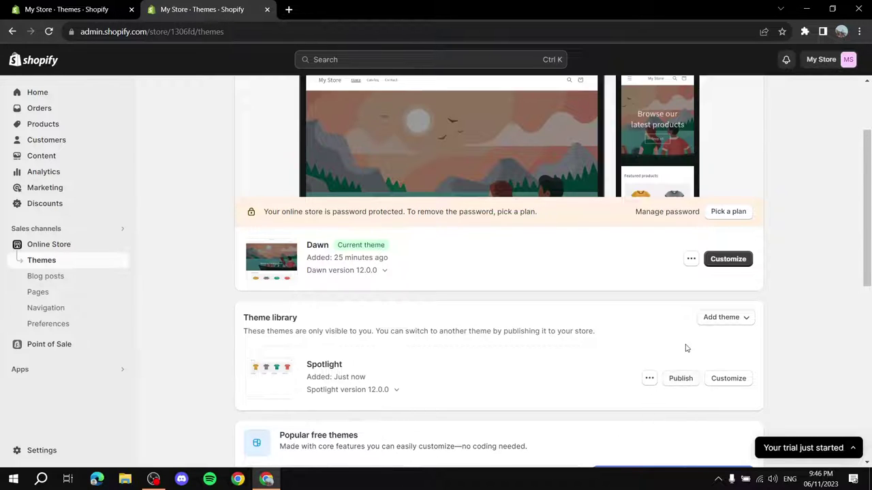
- Publish Spotlight as the store's current theme, replacing Dawn
click(681, 379)
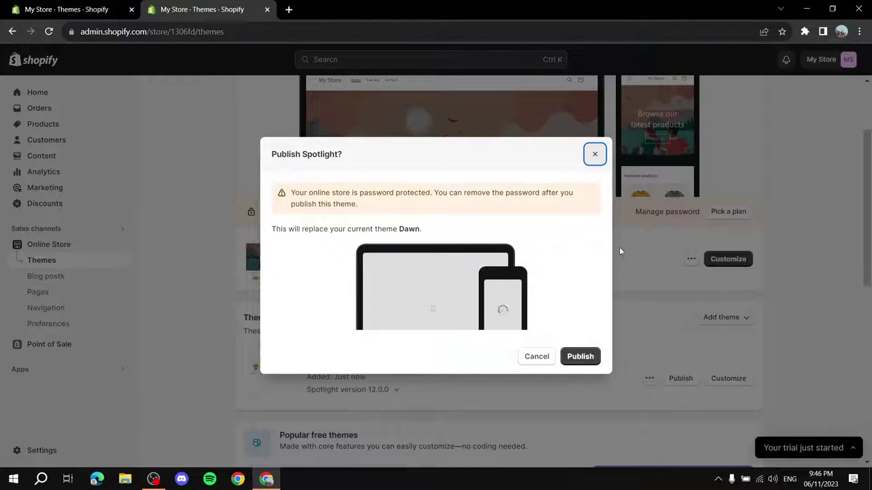
click(582, 360)
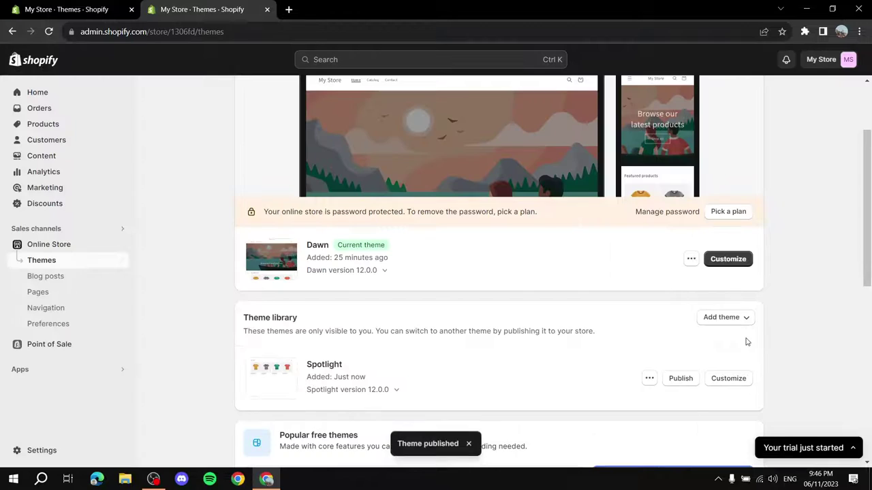
scroll(613, 327, up, 1)
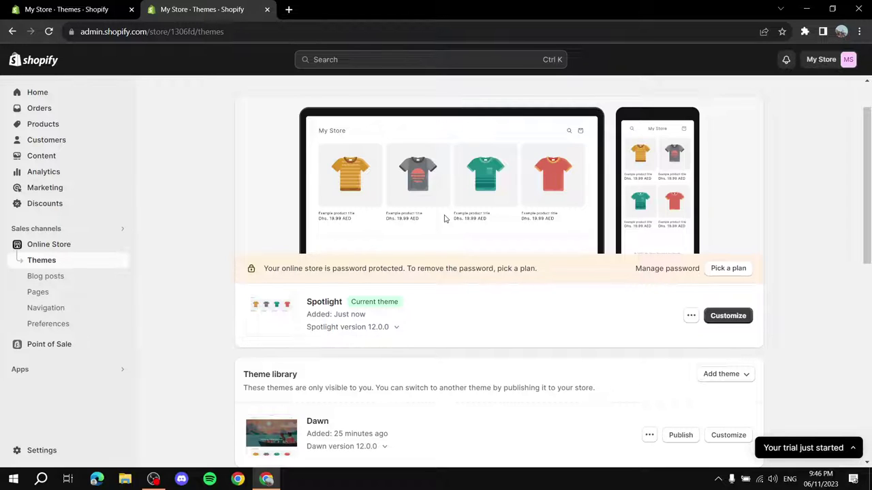
- Open the Spotlight theme for customization and set the header's desktop logo position to Middle center
click(741, 315)
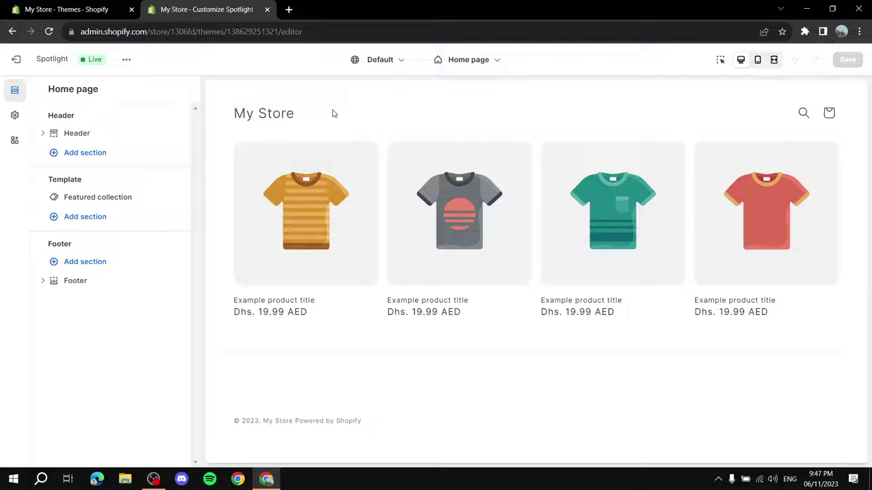
click(80, 135)
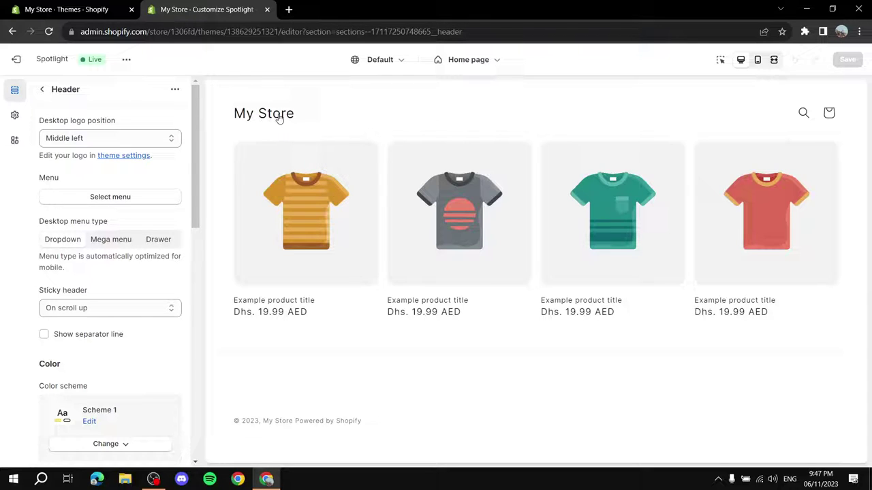
click(171, 138)
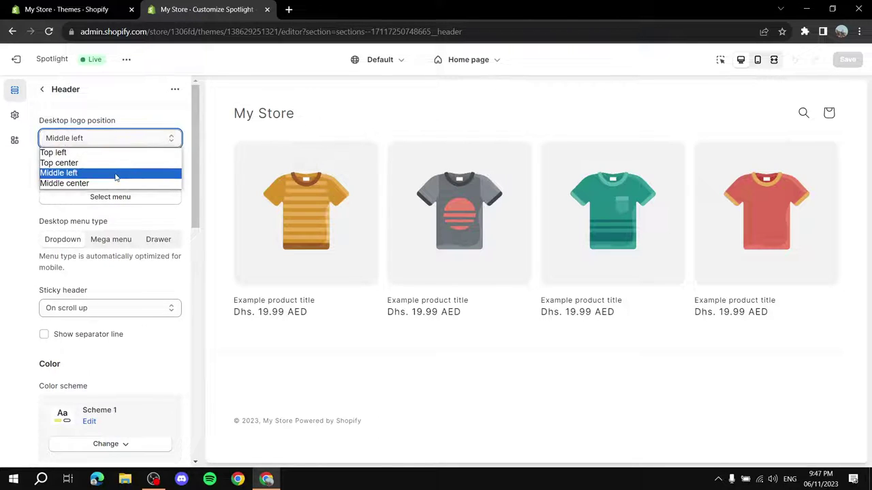
click(143, 152)
click(139, 141)
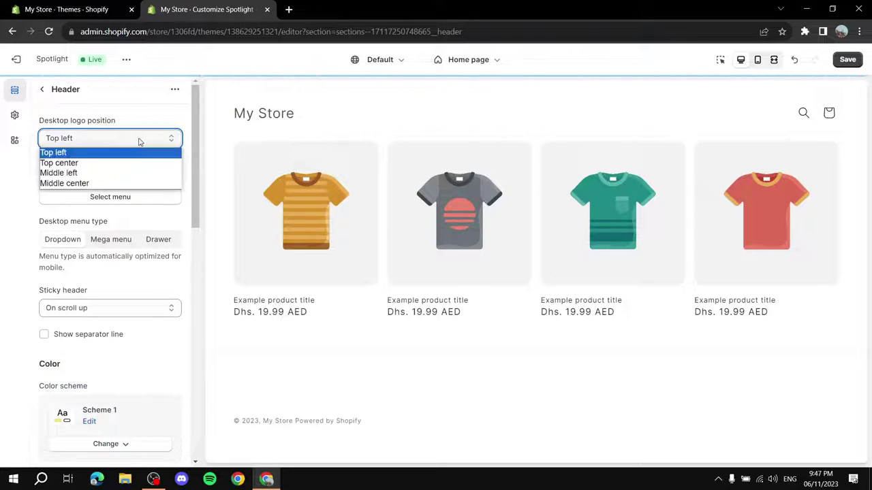
click(92, 184)
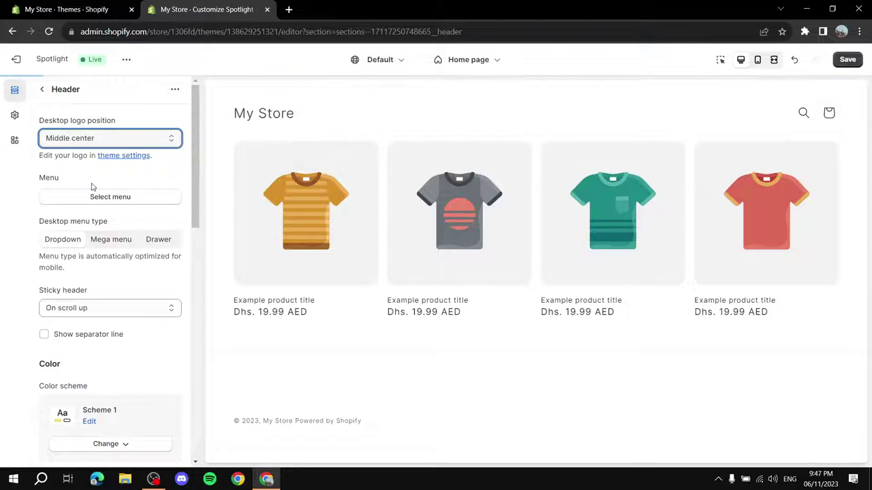
click(146, 140)
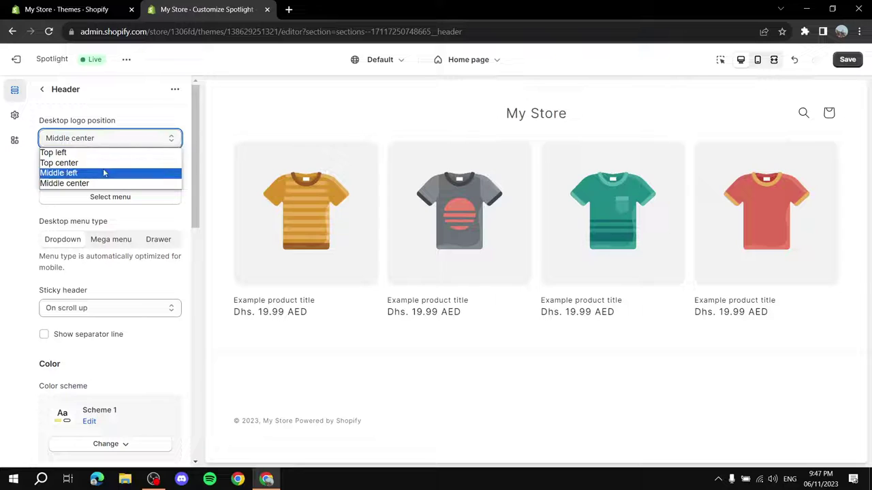
click(139, 141)
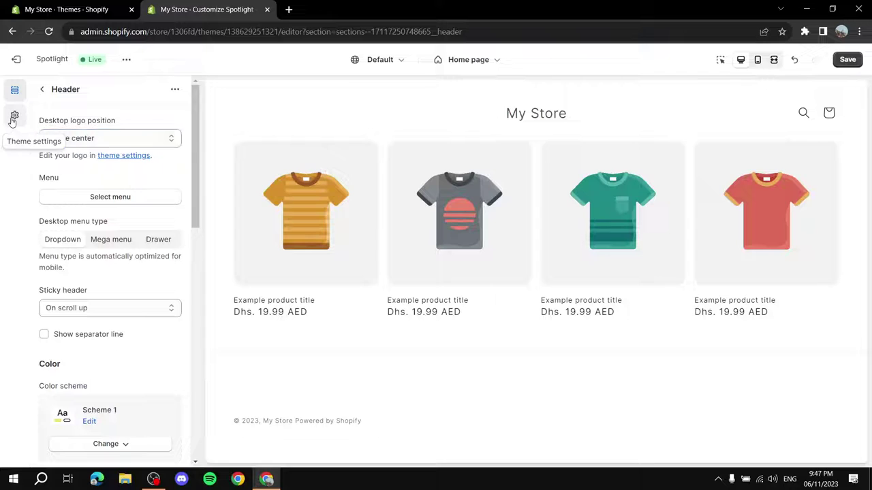
- Set the Tutorial PNG from the store library as the logo in the theme settings
click(11, 120)
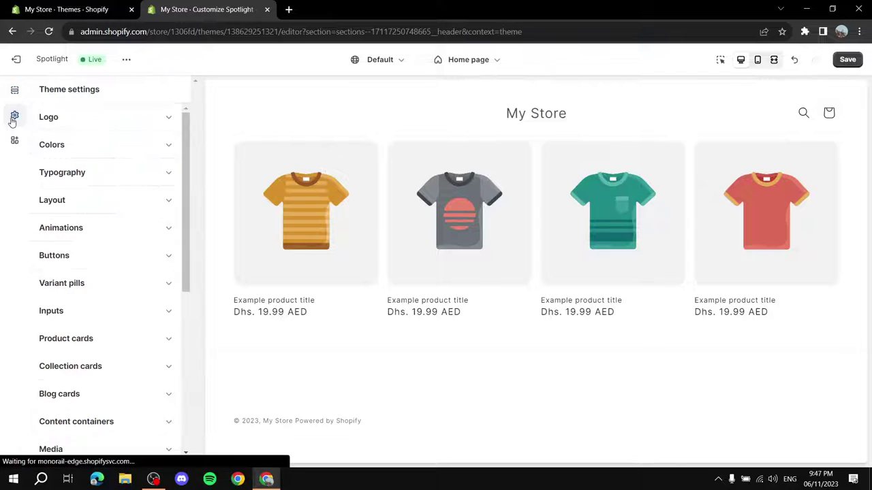
click(167, 120)
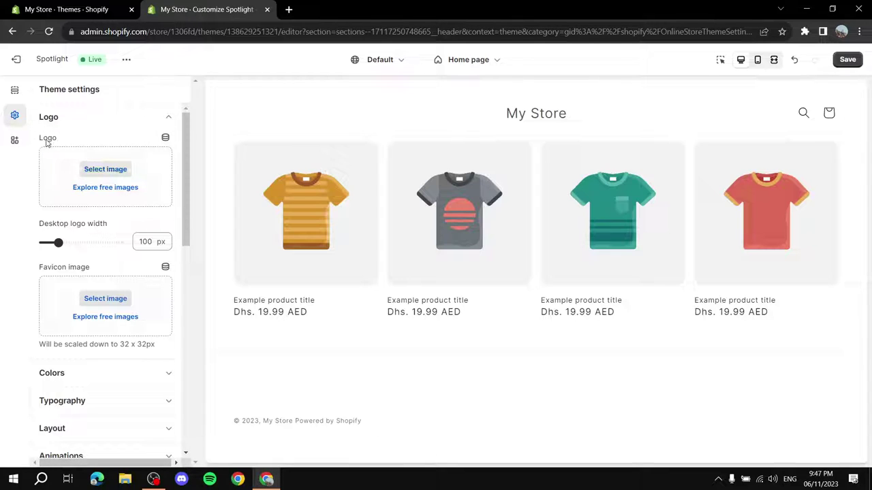
click(112, 172)
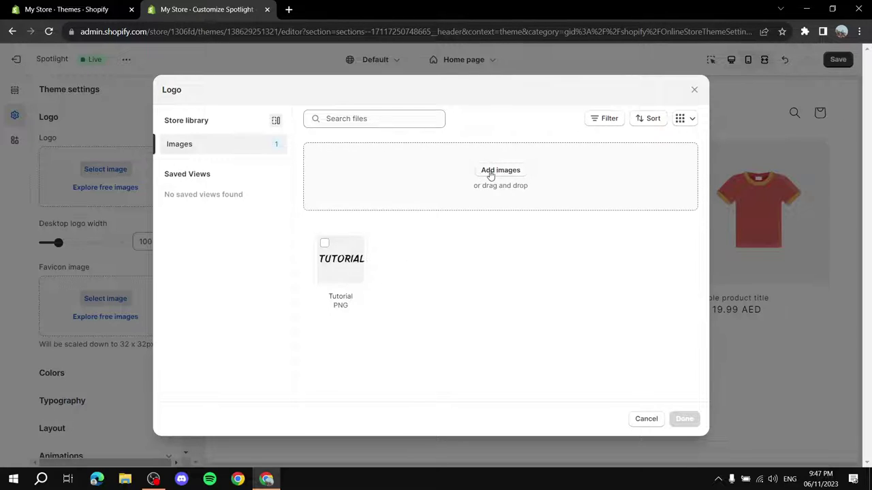
click(325, 245)
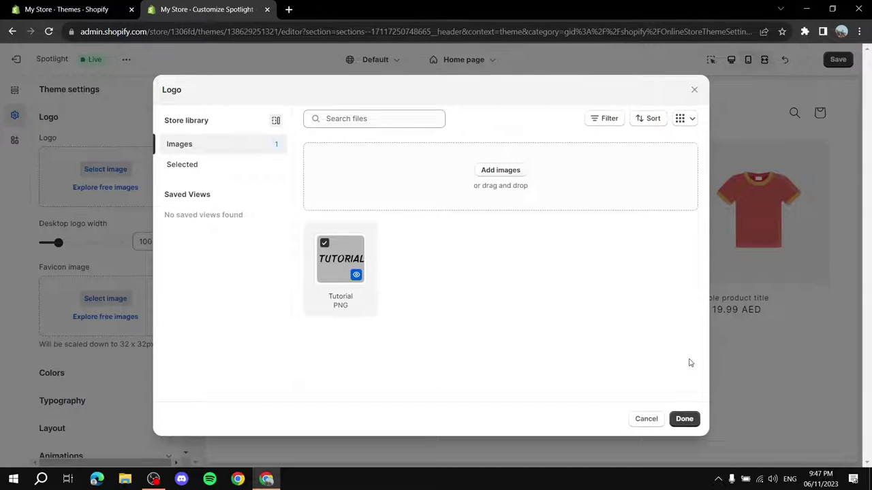
click(684, 419)
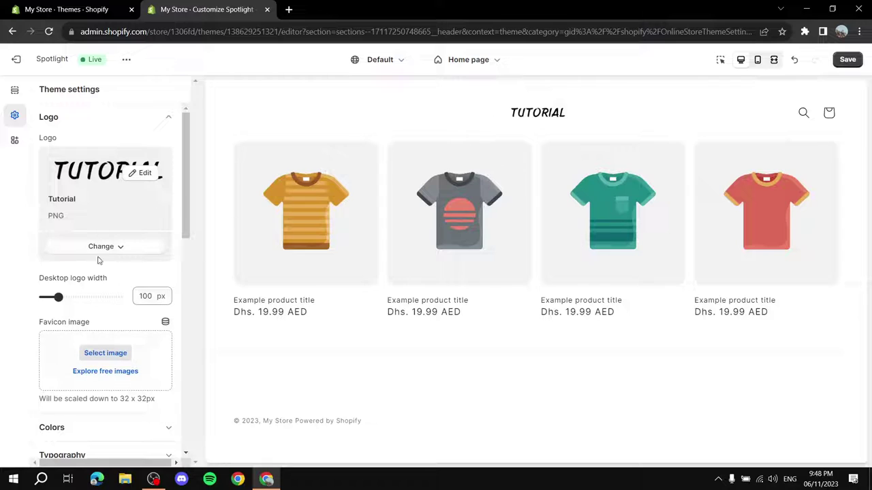
- Set the desktop logo width to 150 px and collapse the logo settings
drag(58, 297, 74, 297)
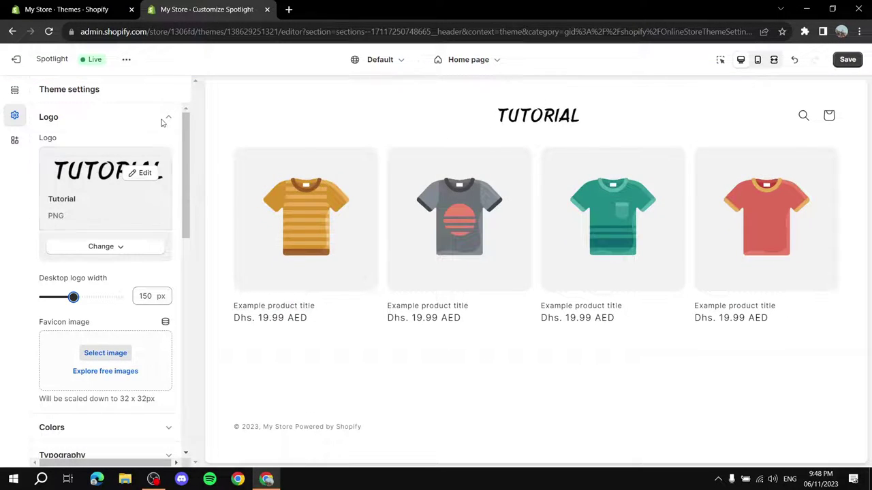
scroll(116, 269, down, 1)
scroll(119, 266, down, 1)
scroll(120, 263, up, 2)
scroll(86, 278, down, 2)
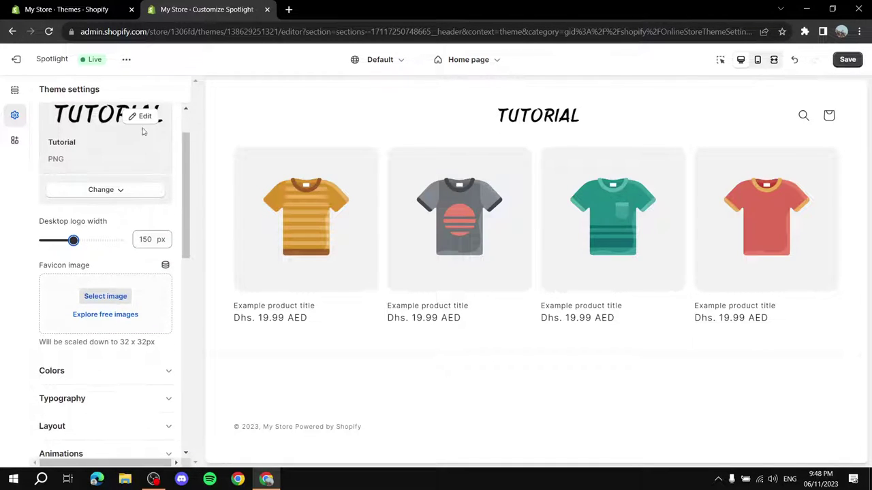
scroll(141, 129, up, 2)
click(166, 118)
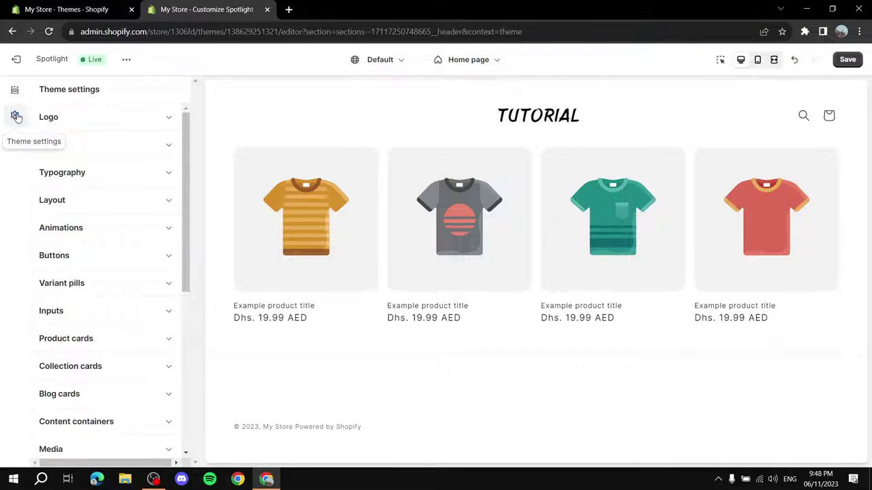
- Expand the theme's color schemes and view Scheme 4's color settings before returning to the scheme list
click(159, 145)
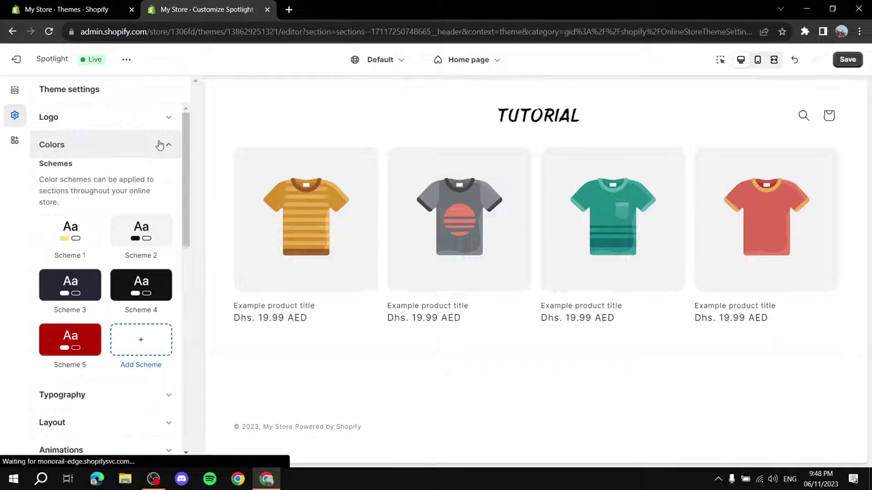
click(140, 273)
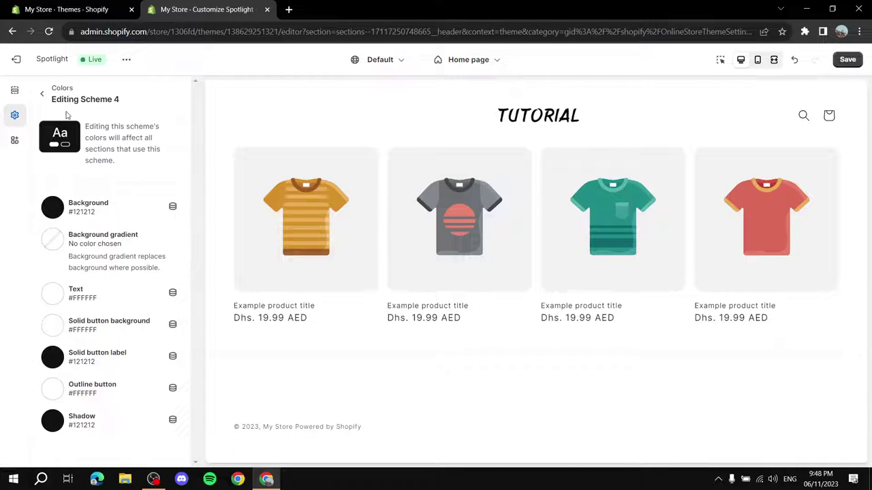
click(41, 98)
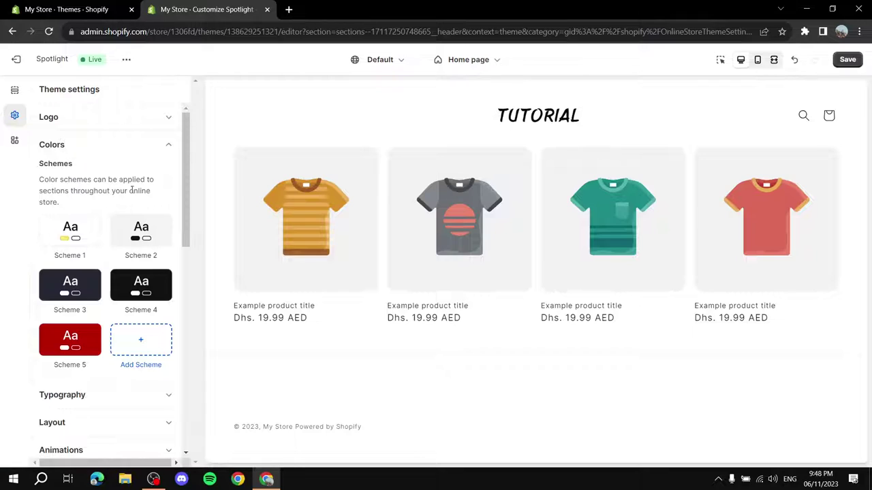
- Open Scheme 1 and set its background color to #626262
scroll(128, 192, down, 1)
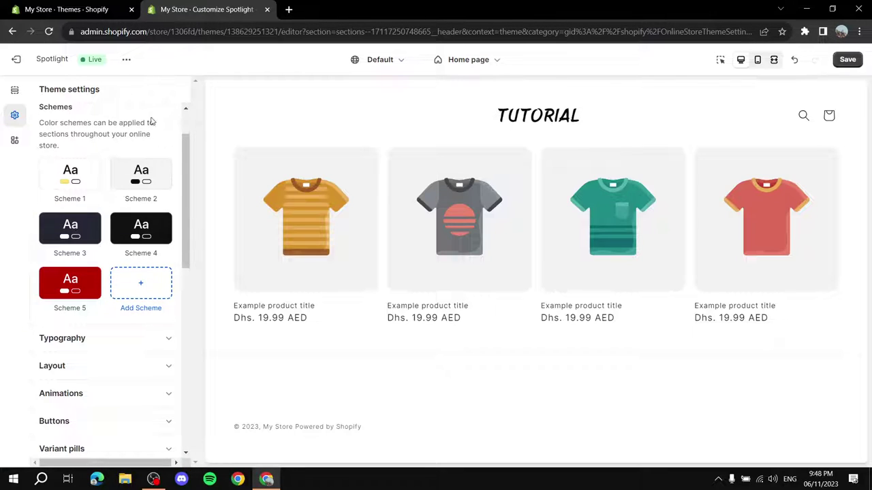
click(71, 185)
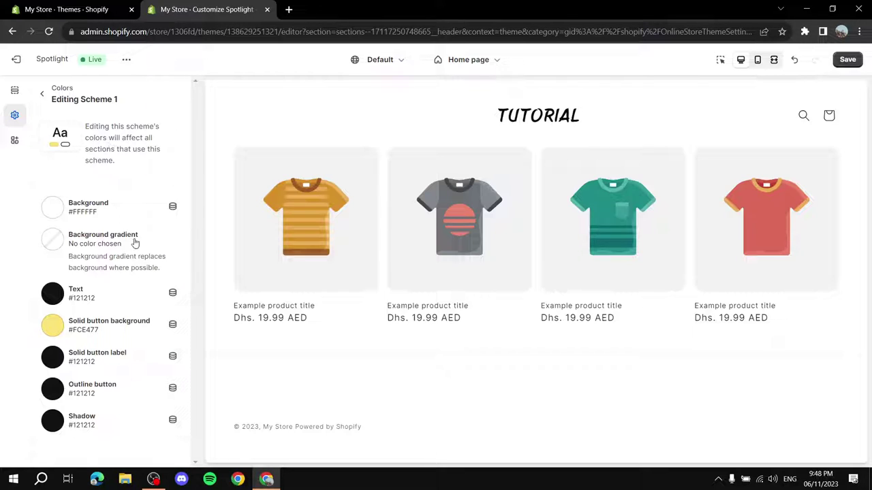
click(51, 210)
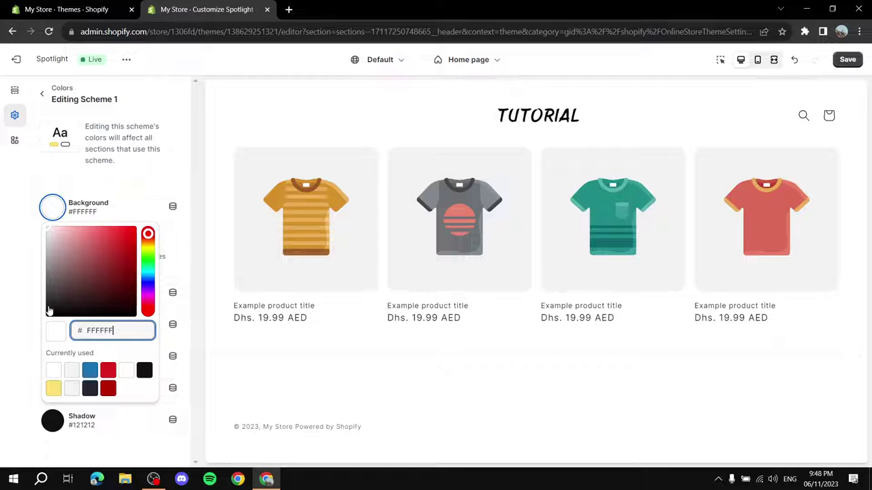
click(49, 301)
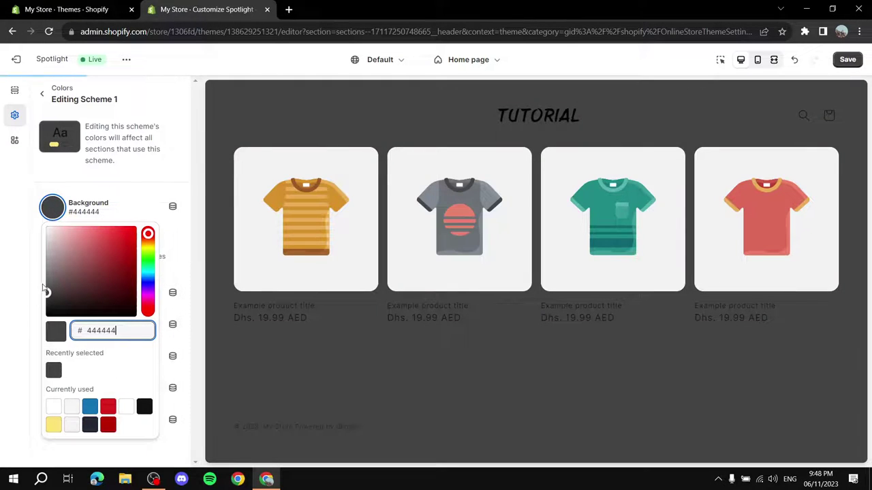
click(47, 290)
drag(47, 290, 2, 280)
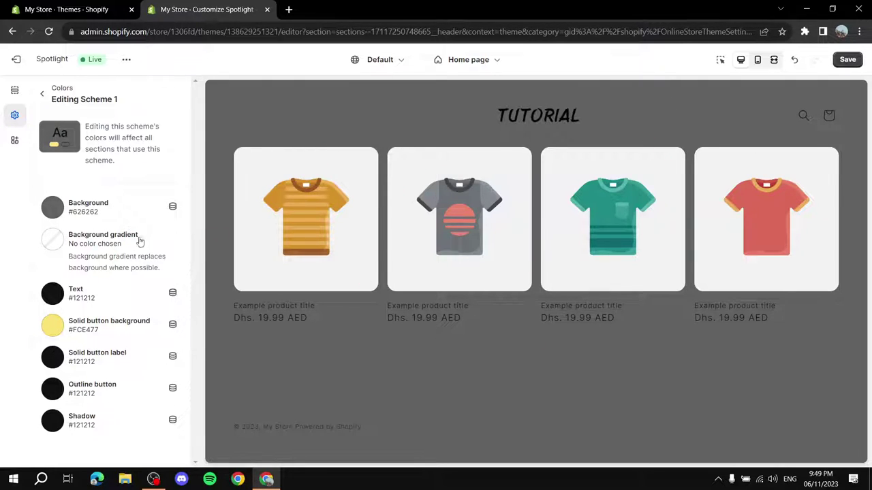
- Apply the red preset as Scheme 1's background gradient and set its first color stop to #060101
click(53, 241)
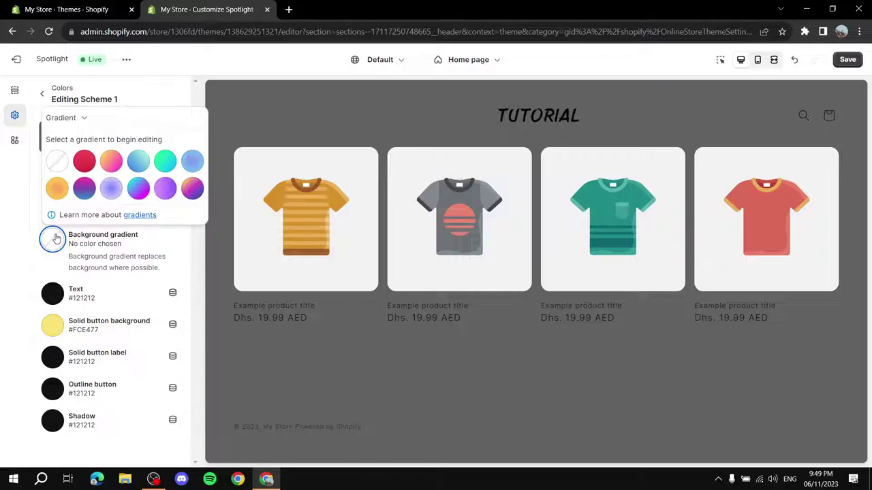
click(142, 215)
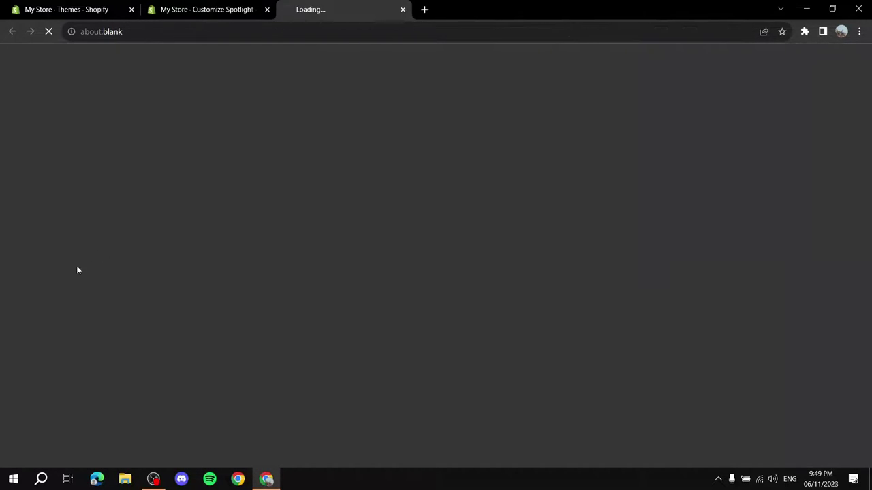
click(401, 11)
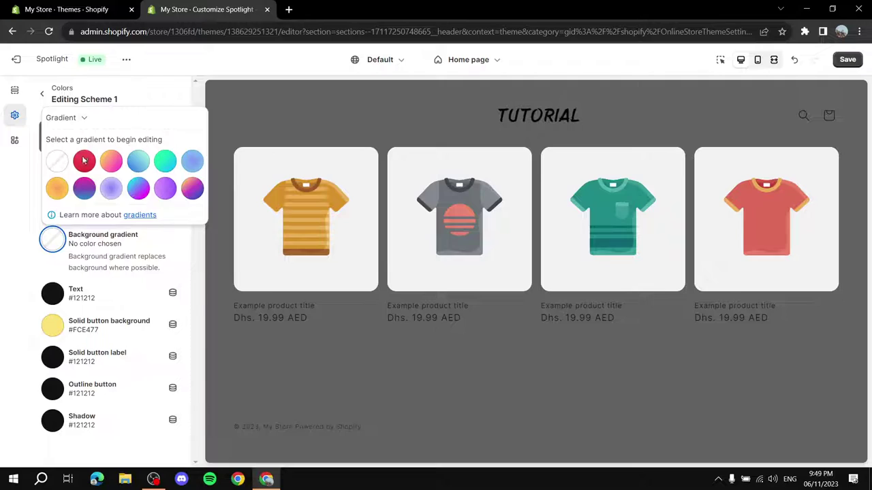
click(84, 160)
scroll(177, 180, down, 3)
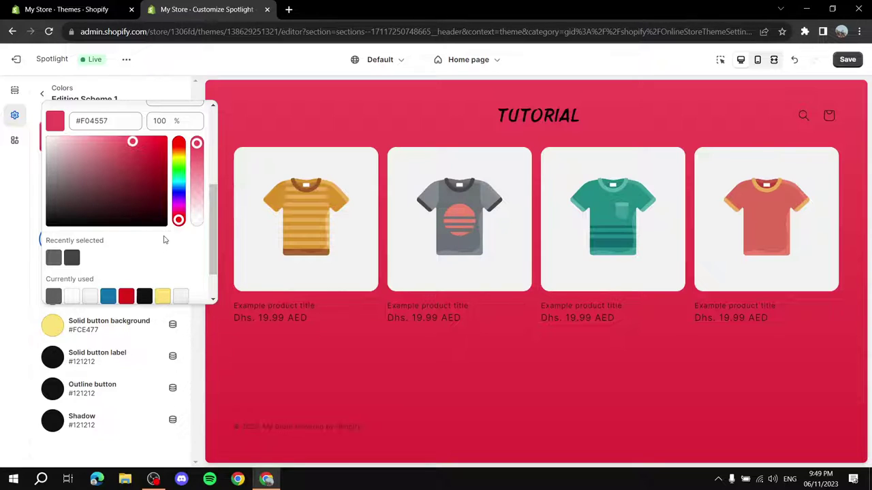
scroll(156, 230, up, 3)
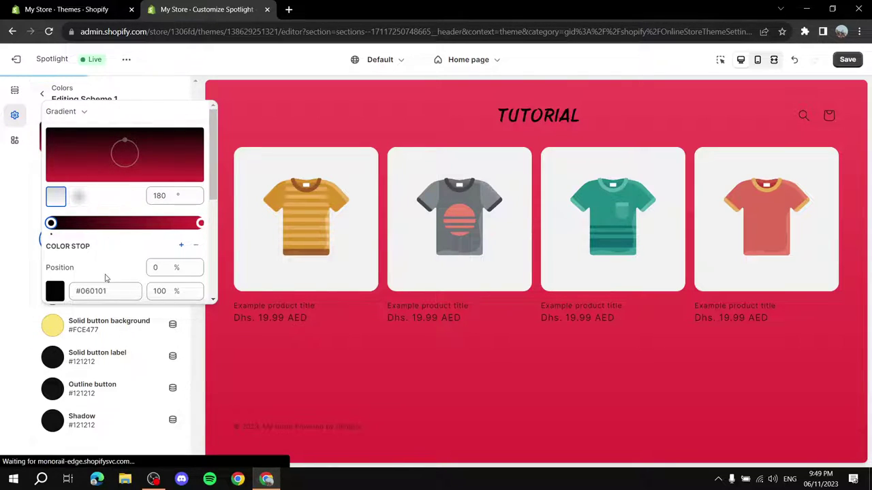
scroll(105, 277, down, 3)
scroll(95, 240, up, 3)
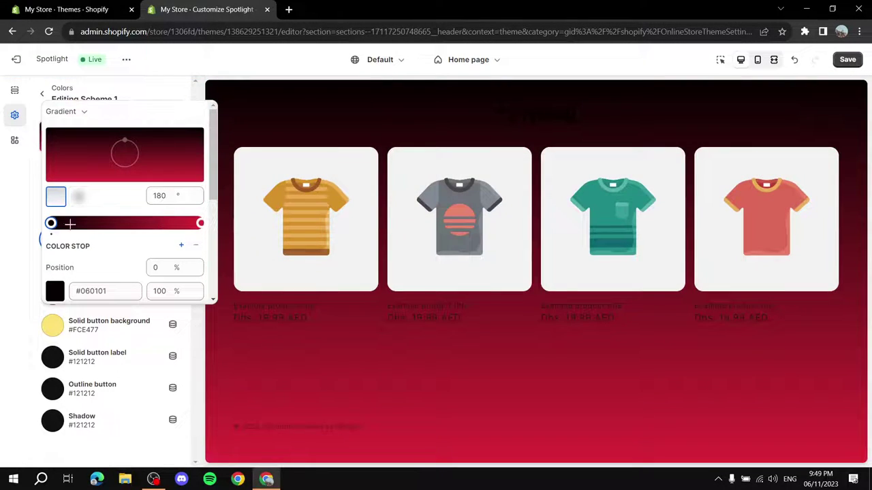
- Rotate Scheme 1's linear background gradient to 103°
drag(125, 141, 96, 147)
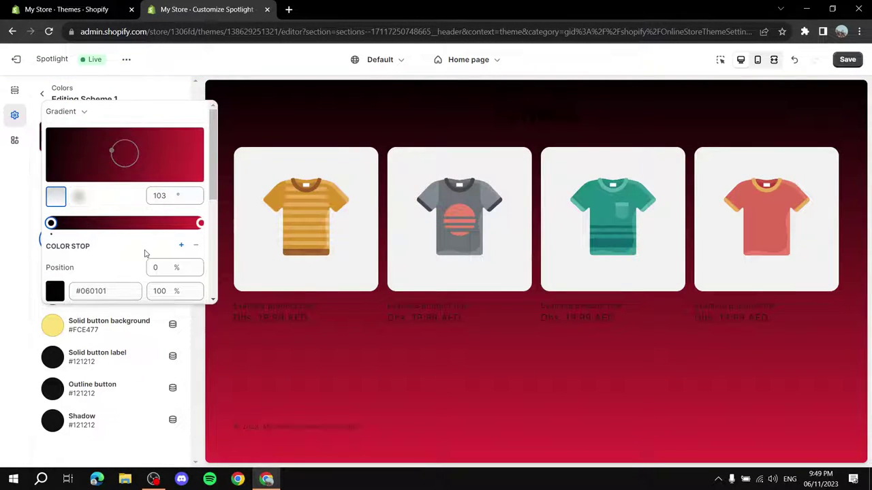
scroll(120, 221, down, 3)
scroll(109, 225, up, 3)
scroll(89, 229, down, 3)
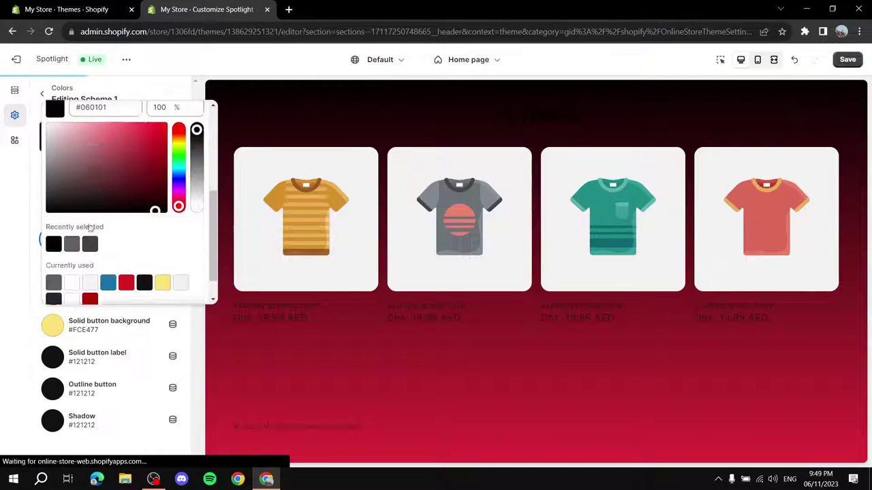
scroll(95, 226, down, 2)
scroll(146, 225, up, 2)
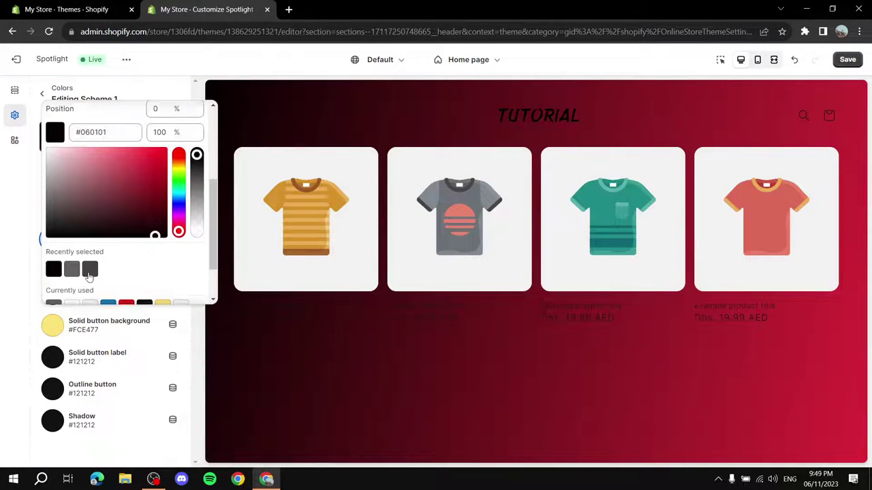
- Try #444444 as the gradient's first color stop and return it to #060101
click(90, 270)
scroll(93, 272, up, 2)
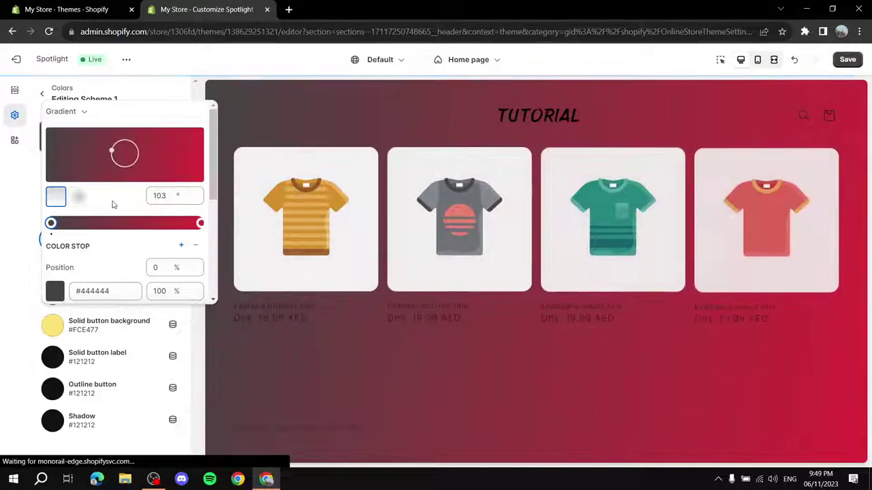
scroll(111, 202, down, 3)
scroll(112, 155, up, 3)
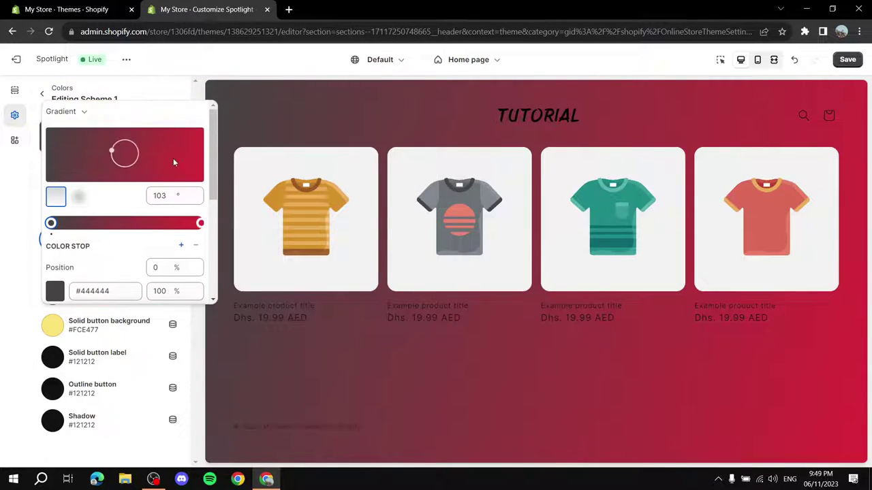
scroll(126, 205, down, 3)
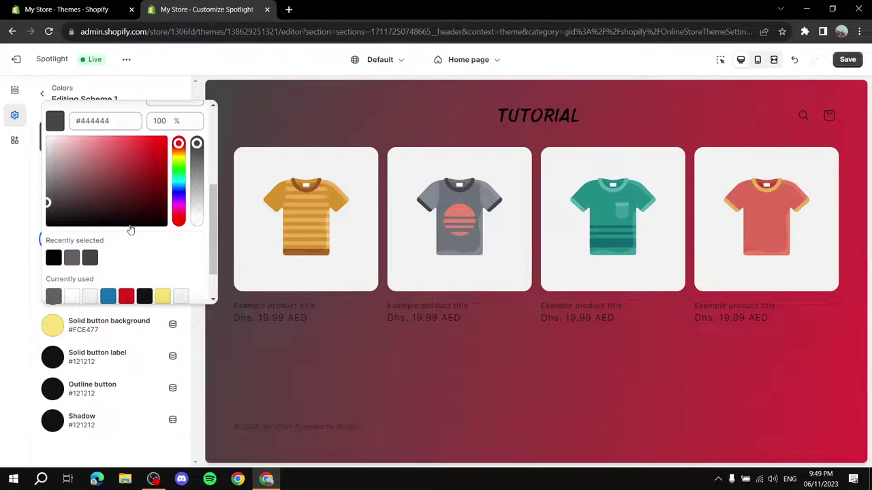
scroll(128, 233, up, 3)
scroll(115, 237, down, 3)
click(150, 179)
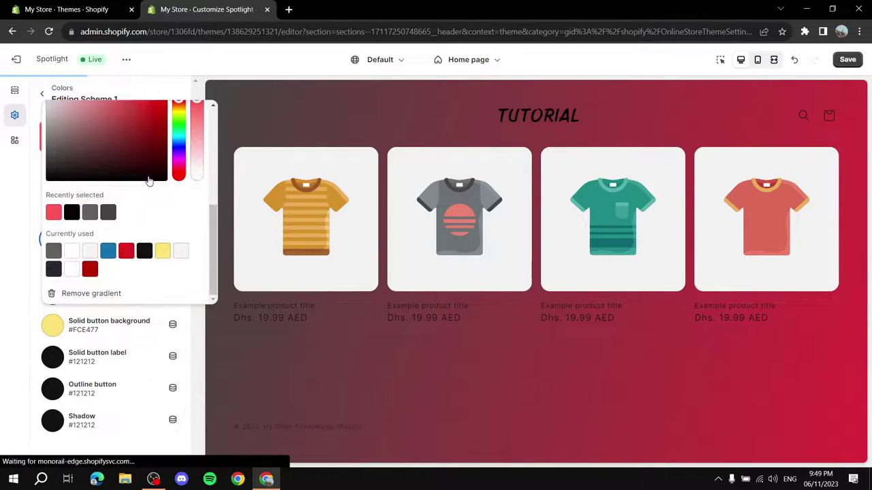
scroll(99, 204, up, 3)
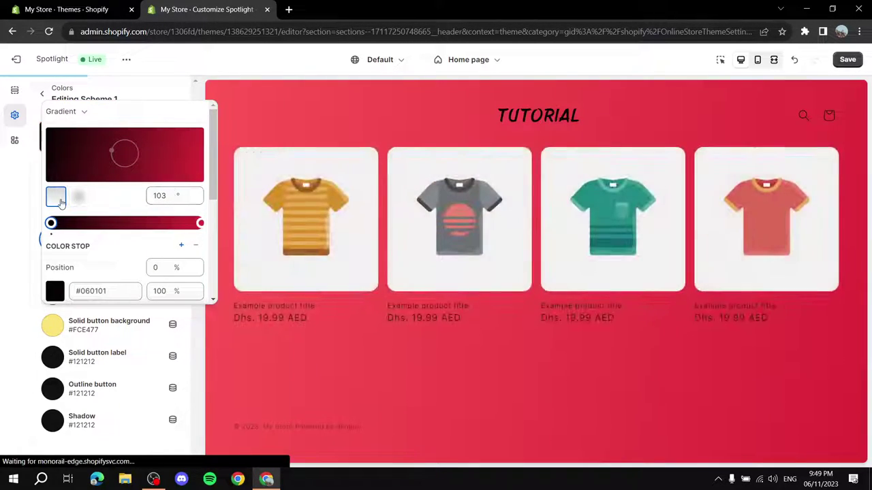
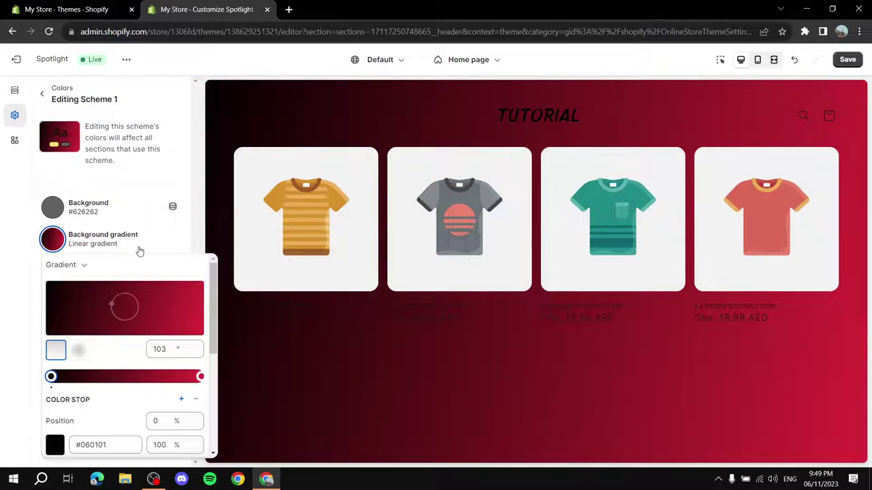
- Set the gradient's red end color stop to position 97% and color #555555
scroll(195, 344, down, 2)
click(200, 264)
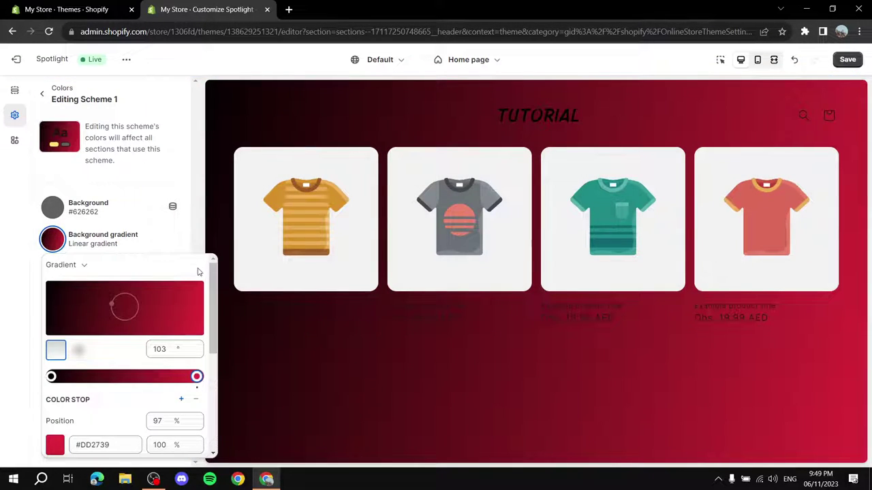
scroll(160, 326, down, 3)
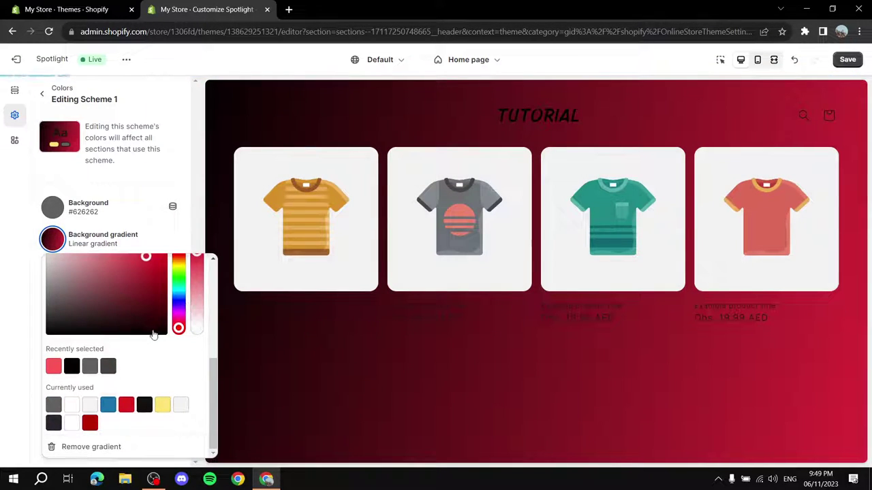
click(47, 312)
scroll(46, 311, up, 3)
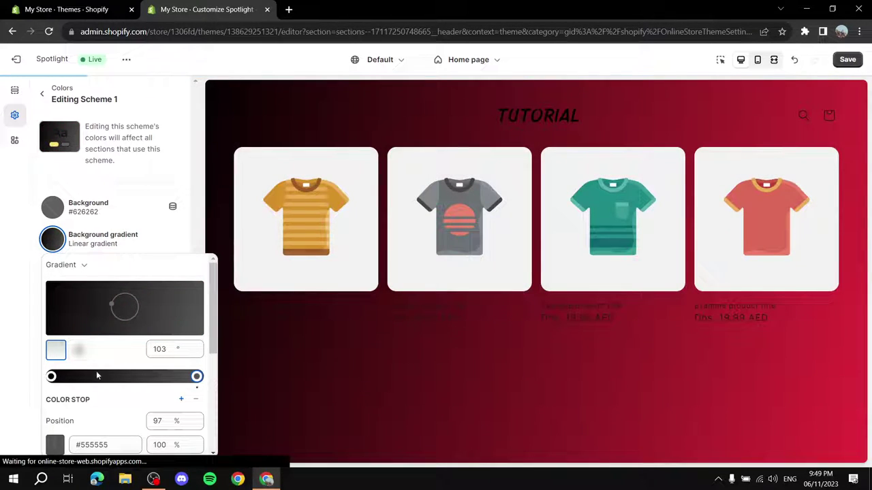
scroll(85, 444, down, 3)
scroll(120, 389, up, 2)
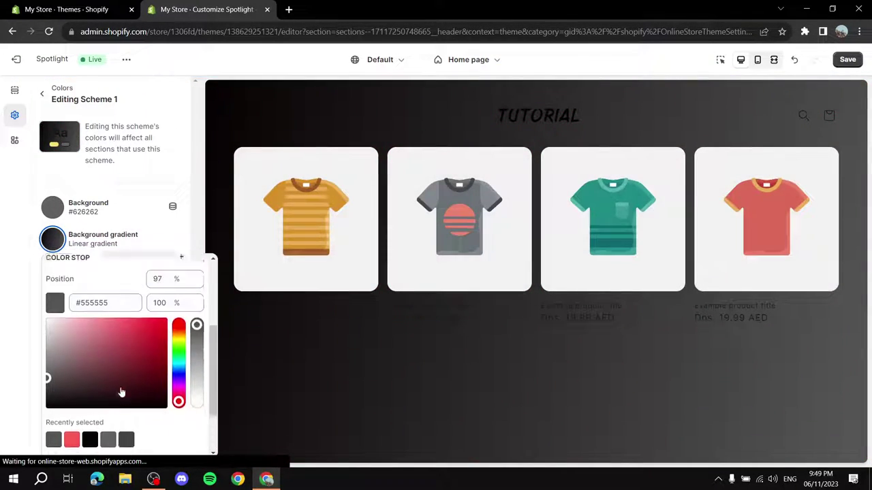
scroll(147, 311, down, 2)
scroll(136, 306, up, 3)
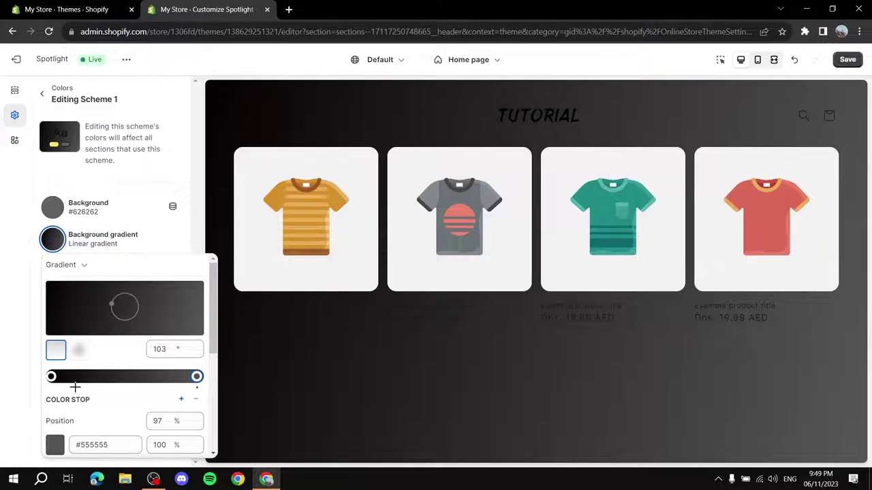
- Rotate the black-to-gray background gradient to 28° and close its editor
drag(112, 308, 127, 293)
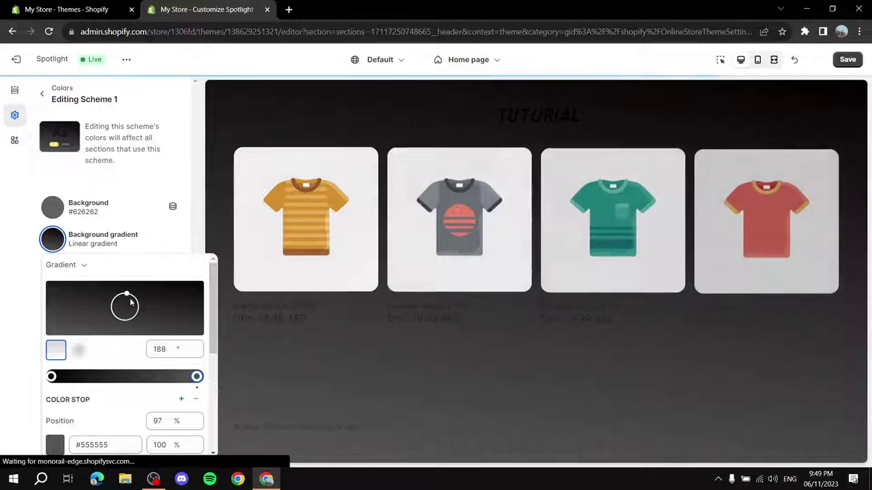
drag(130, 300, 136, 309)
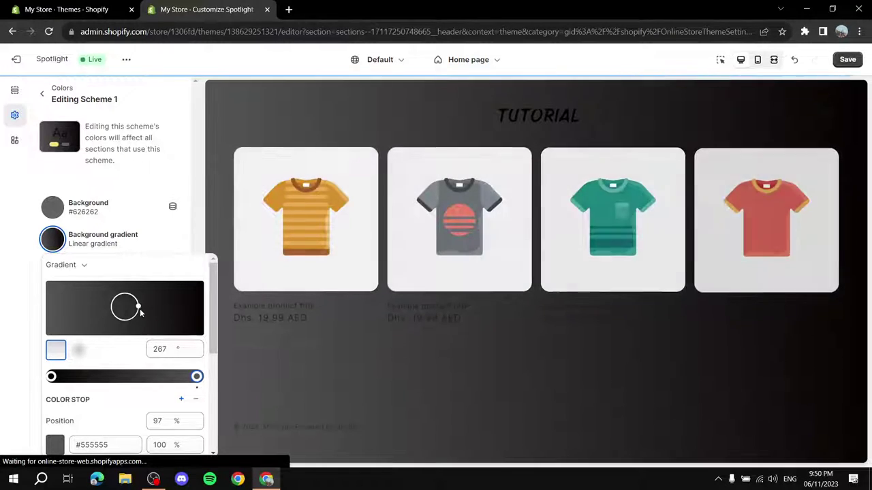
drag(136, 306, 118, 318)
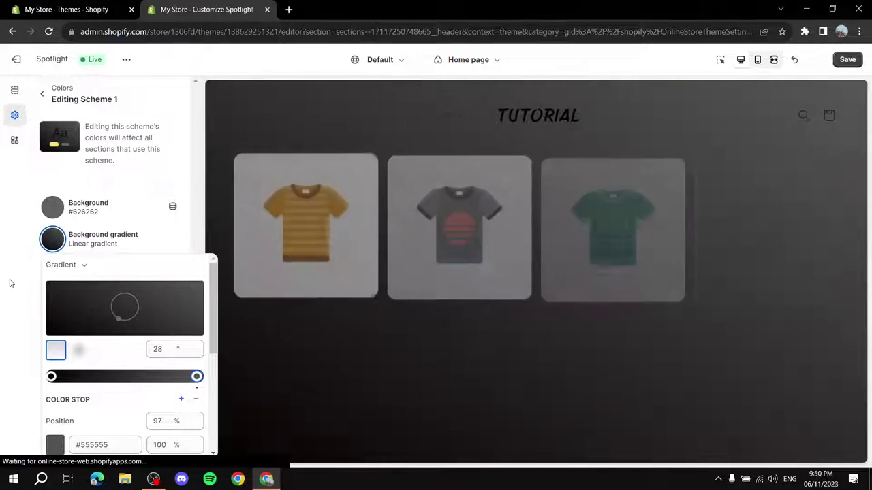
click(9, 283)
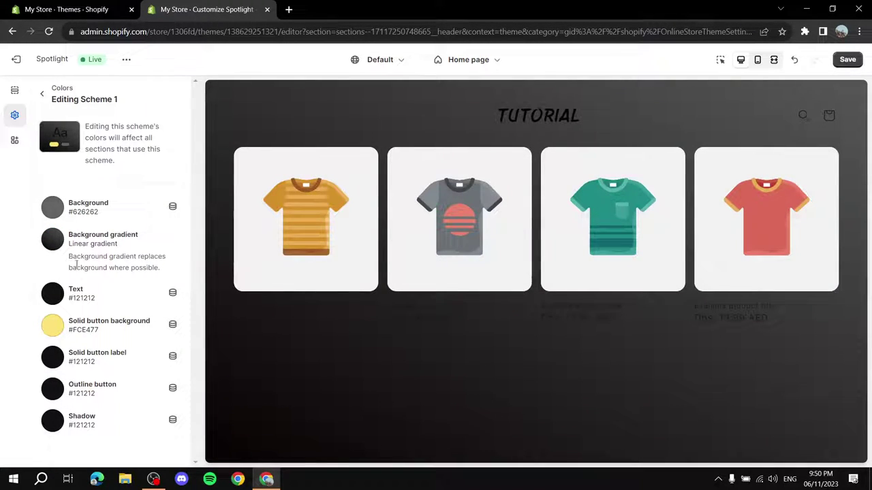
- Set Scheme 1's text color to #FFF and its solid button background to #B90000, and close the color settings
click(58, 300)
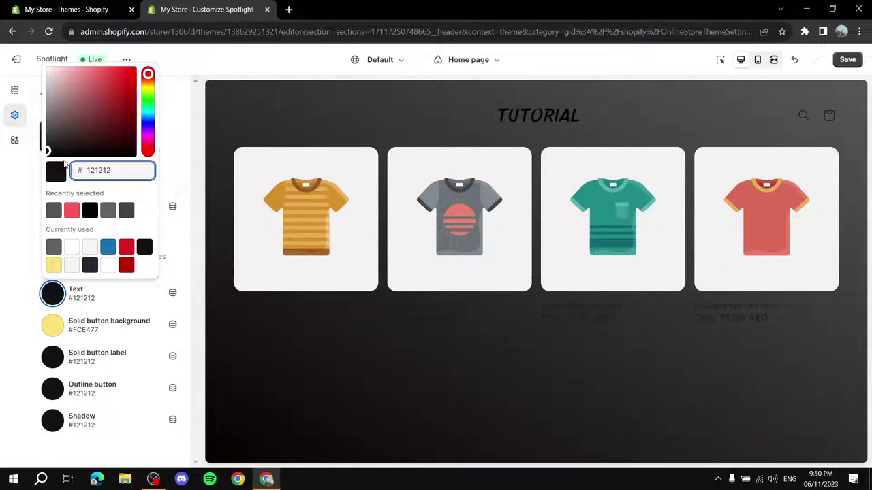
click(72, 247)
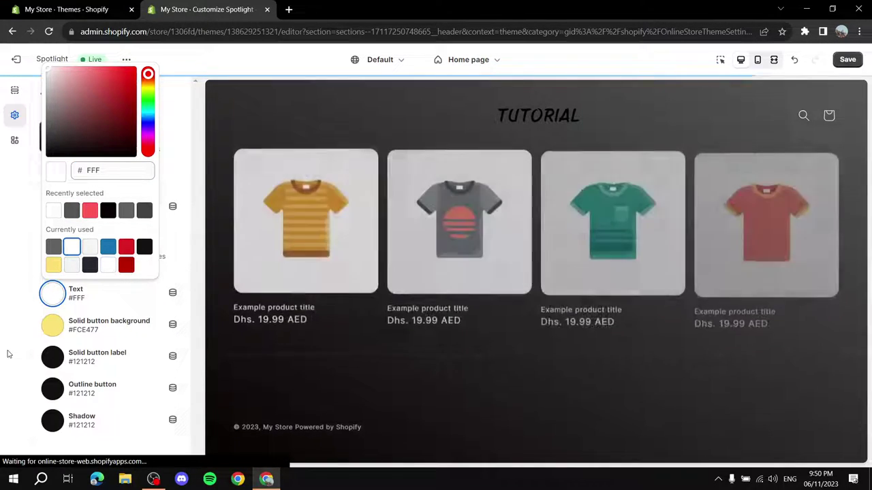
click(53, 324)
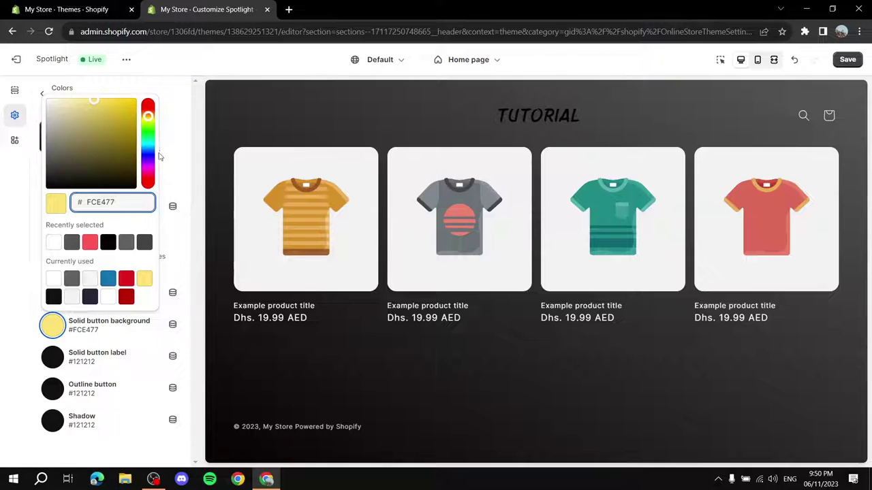
click(125, 297)
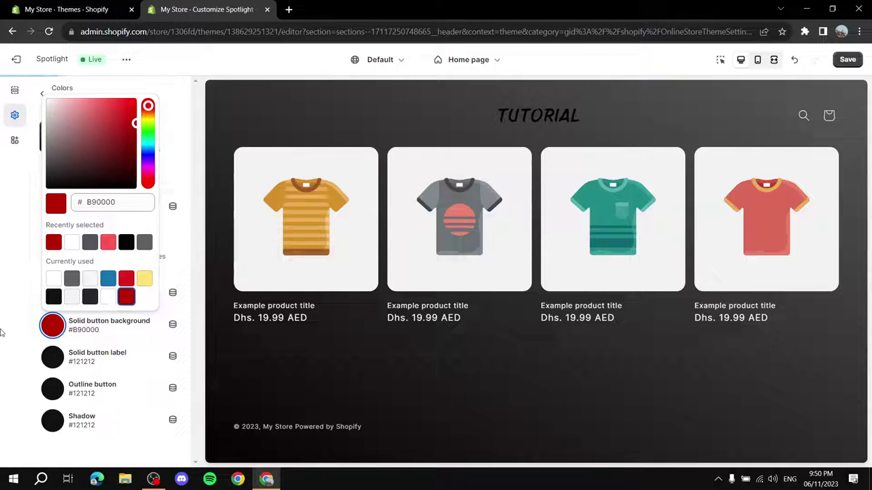
click(128, 326)
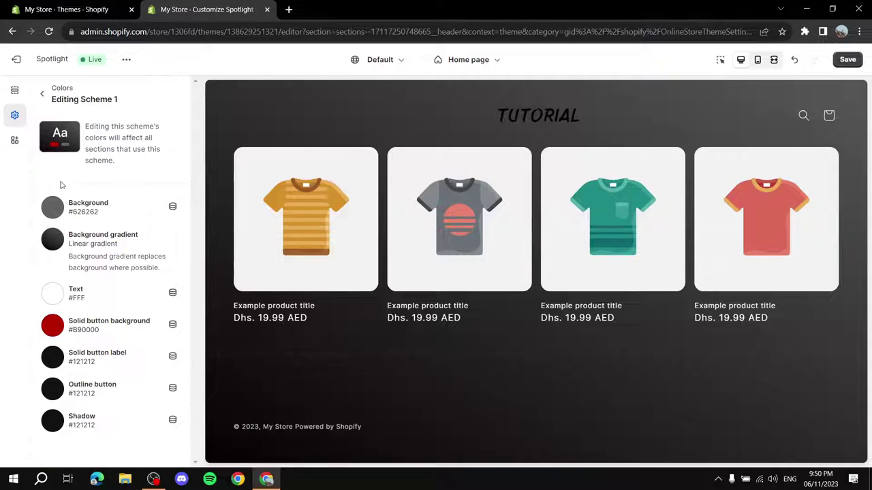
click(43, 98)
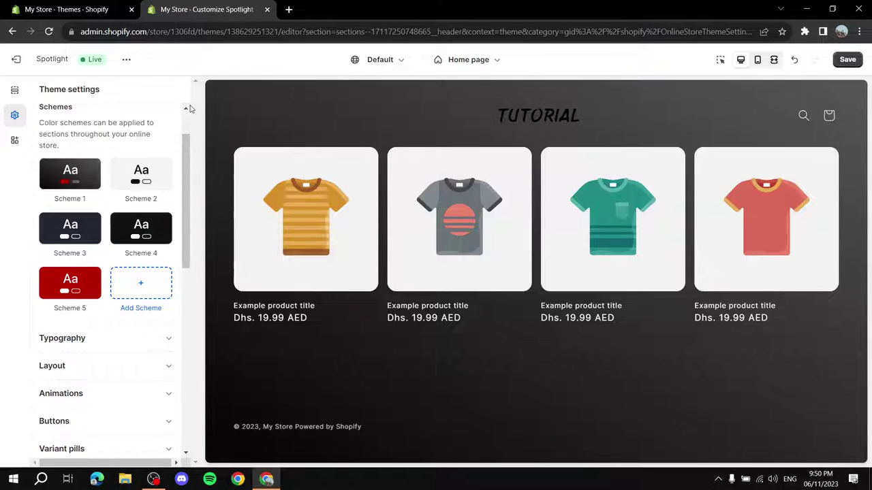
scroll(168, 120, up, 1)
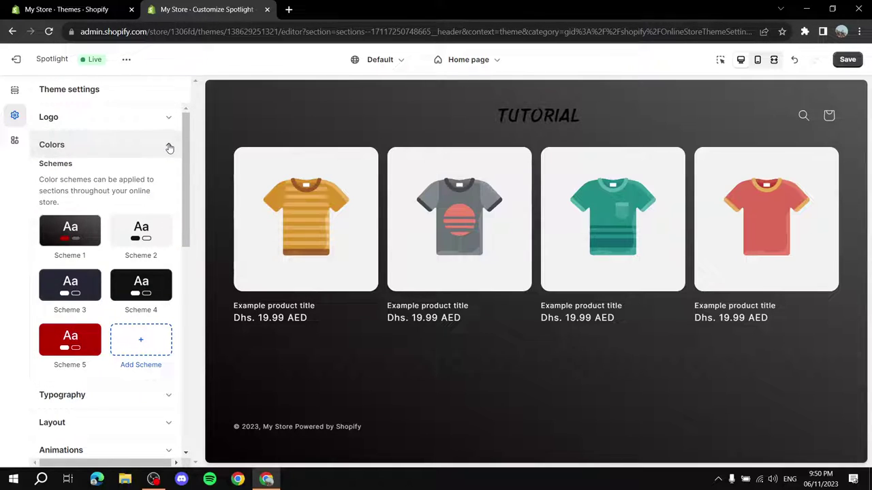
click(170, 148)
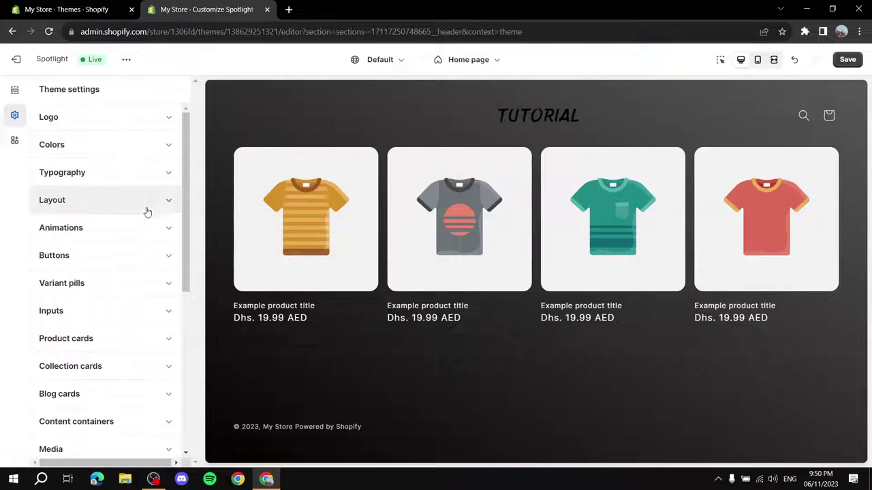
- Look through the social account link fields in the theme's Social media settings
scroll(130, 194, down, 4)
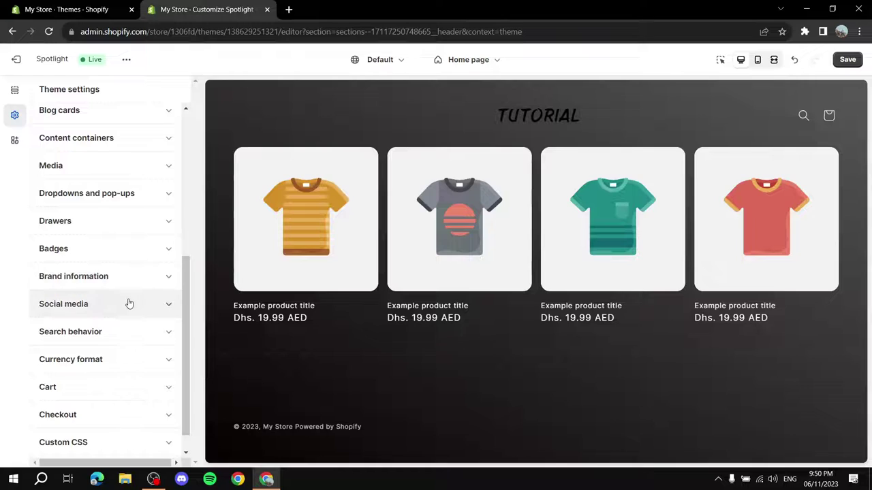
scroll(123, 317, down, 1)
click(172, 283)
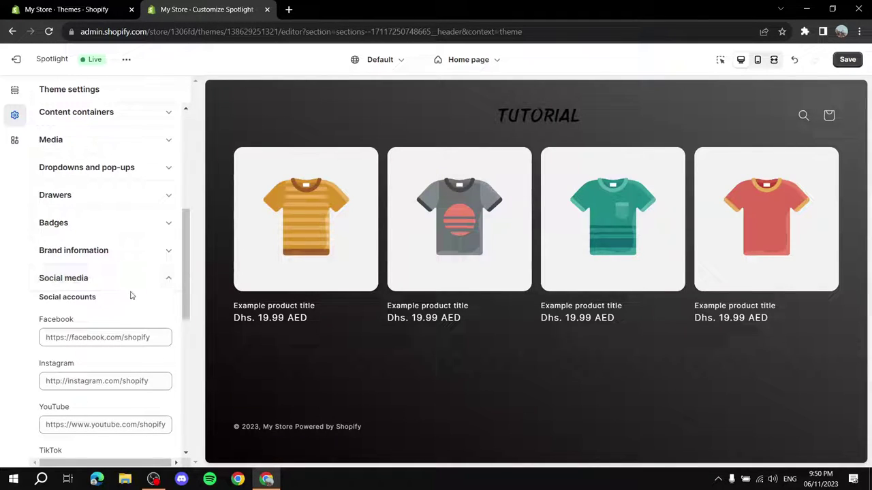
scroll(130, 296, down, 2)
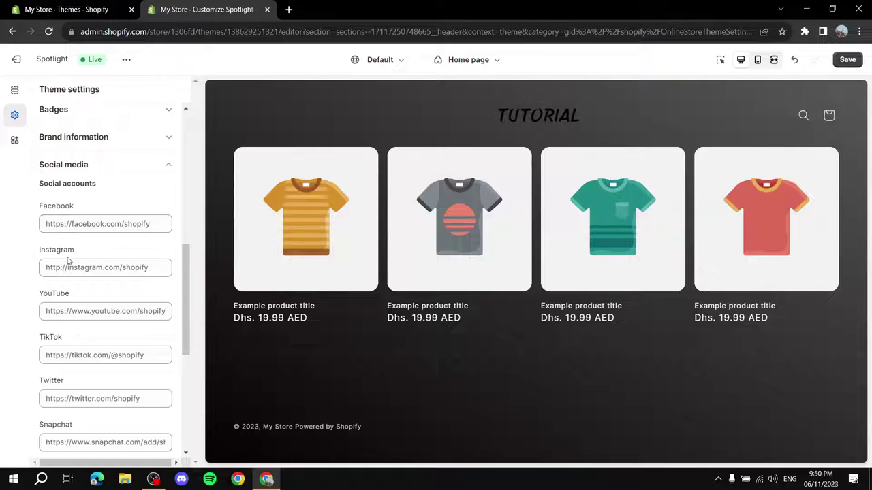
scroll(109, 293, down, 3)
scroll(116, 316, up, 5)
scroll(170, 344, down, 1)
click(169, 281)
scroll(156, 286, up, 5)
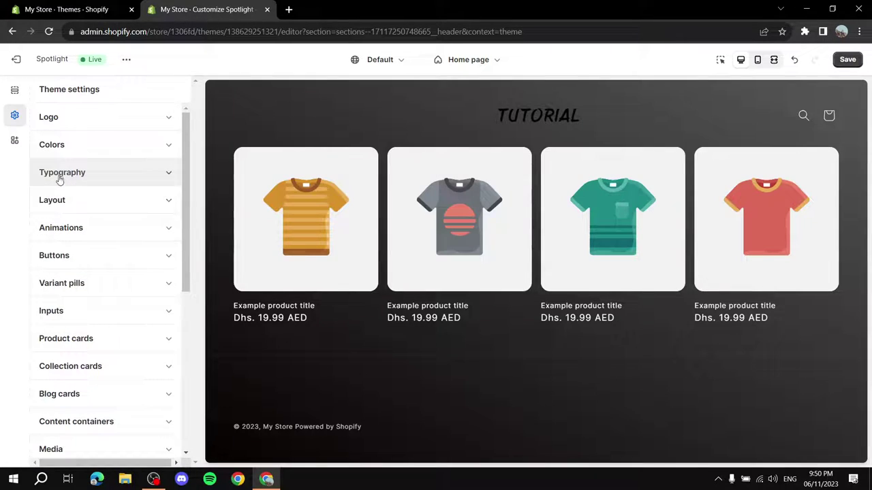
- Change the theme's headings font to Mono in the typography settings
click(168, 176)
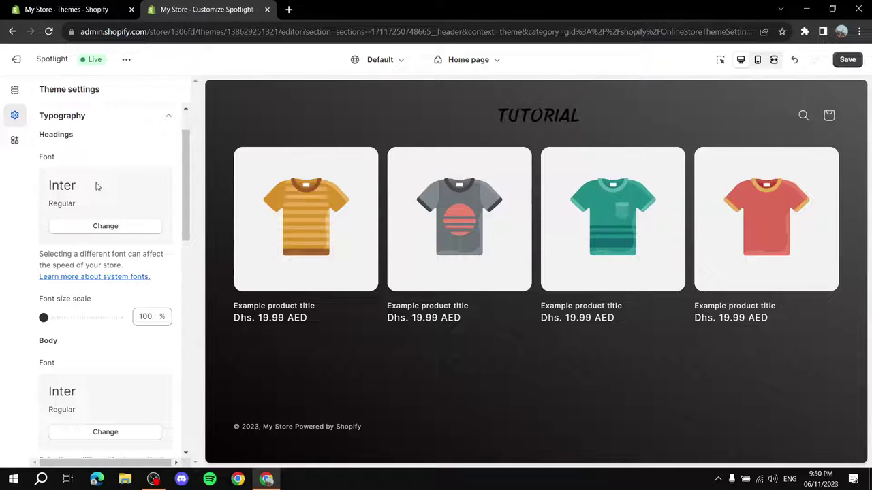
drag(38, 133, 74, 135)
scroll(68, 225, down, 2)
drag(39, 229, 48, 227)
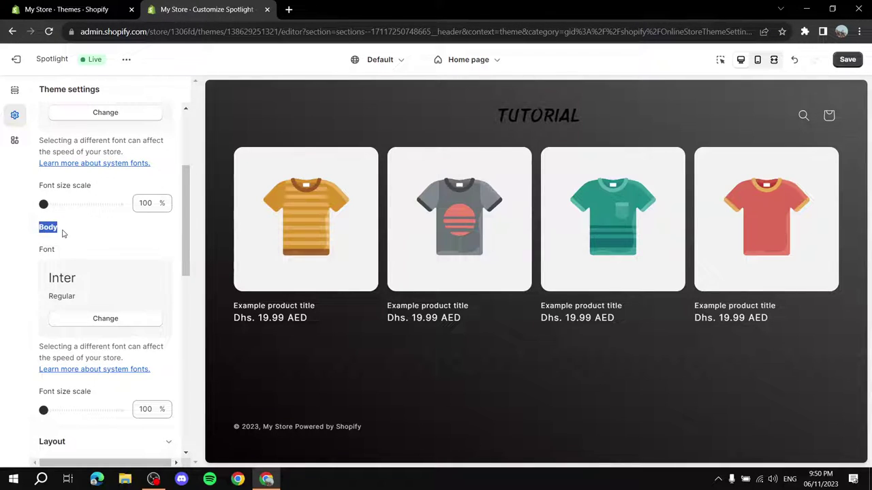
scroll(62, 233, up, 3)
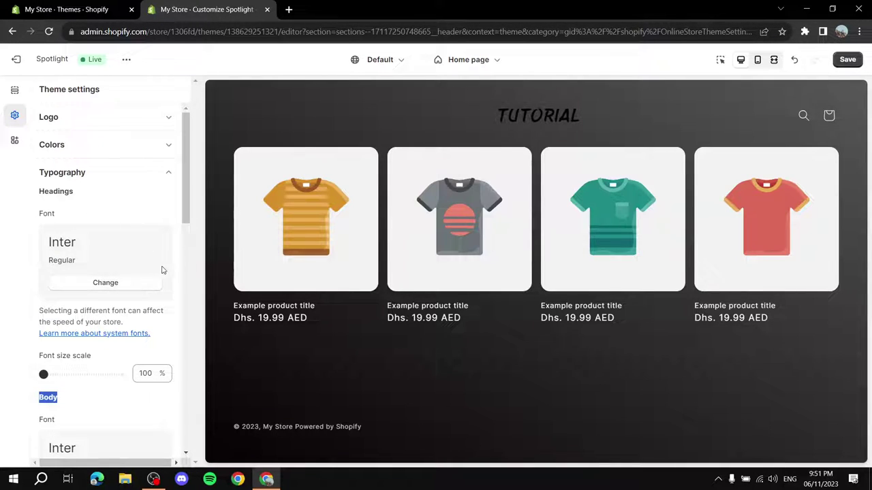
click(103, 283)
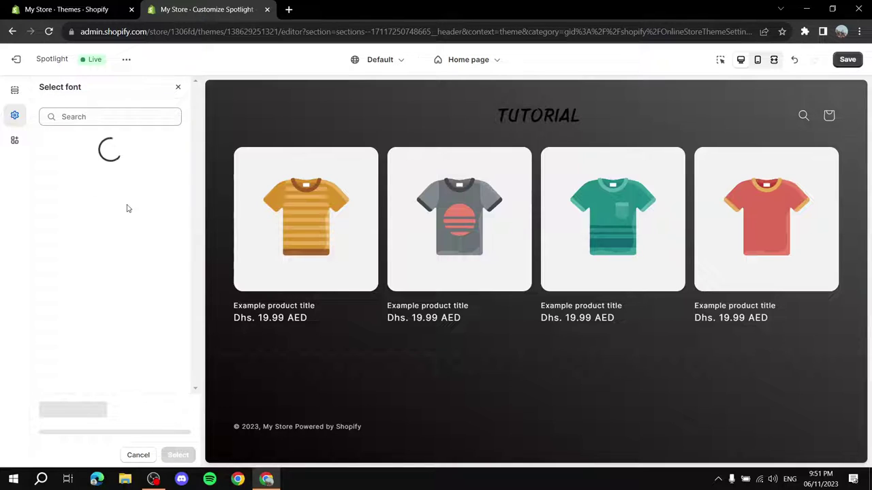
scroll(129, 229, down, 1)
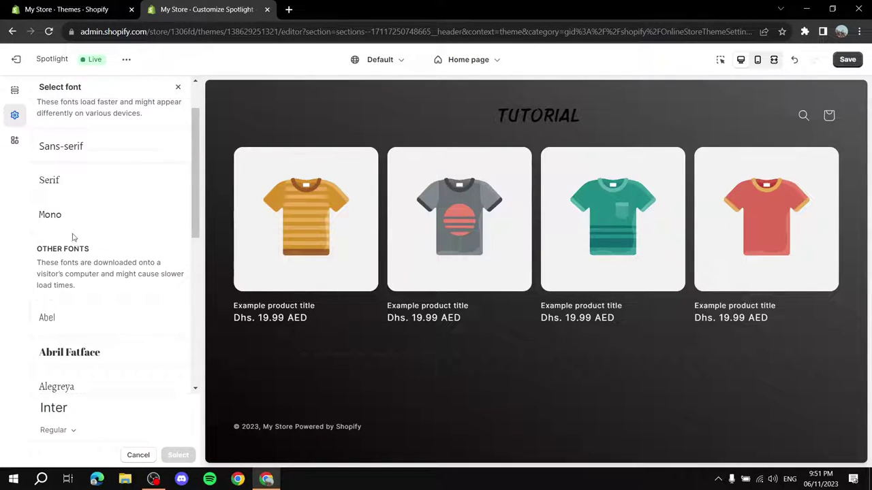
click(55, 216)
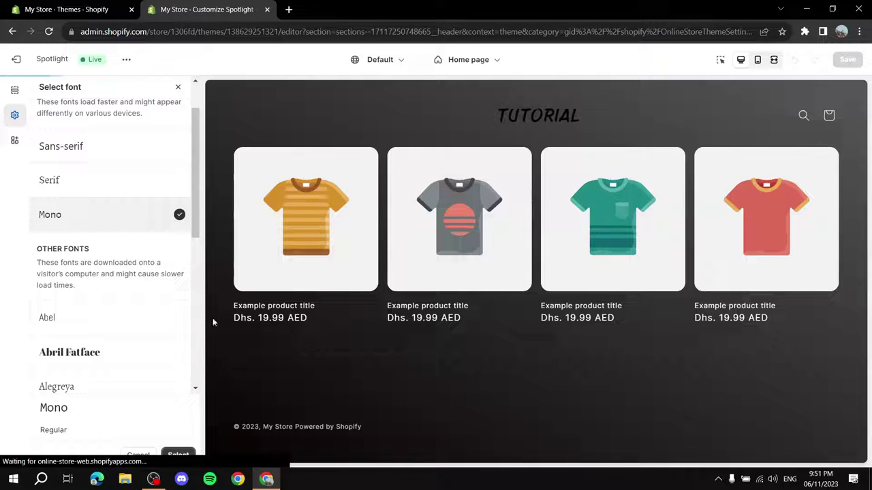
click(179, 455)
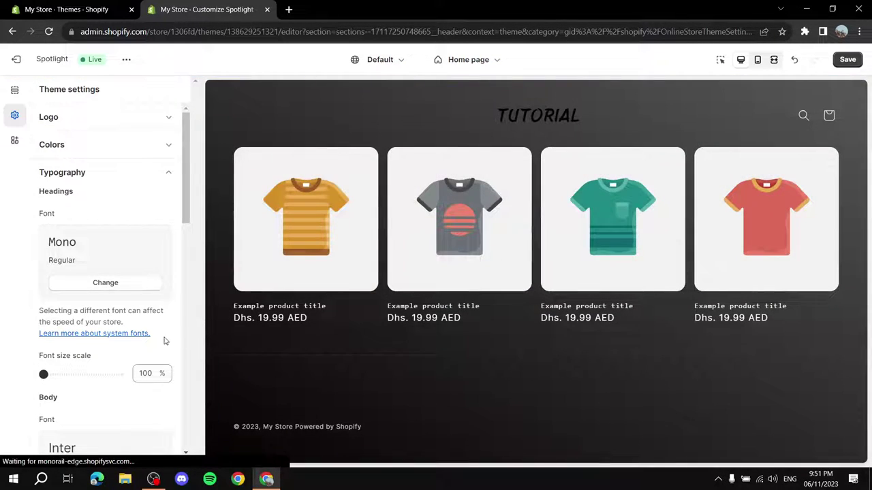
click(169, 178)
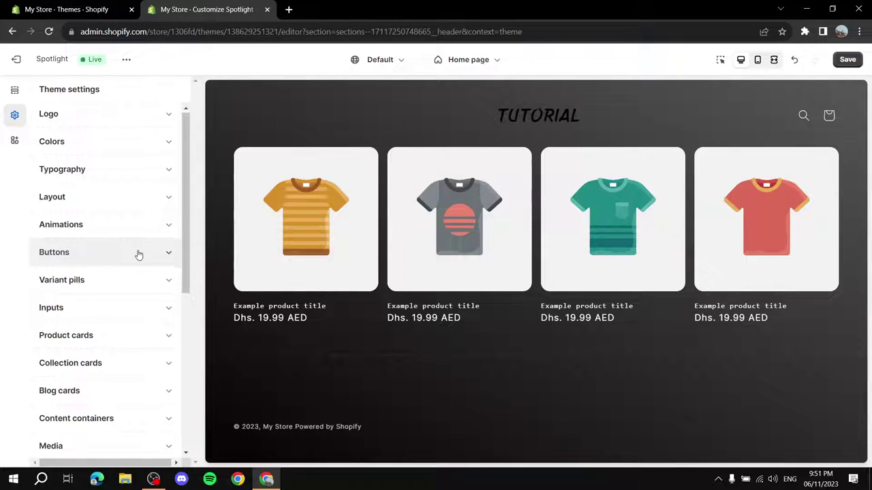
scroll(138, 254, down, 1)
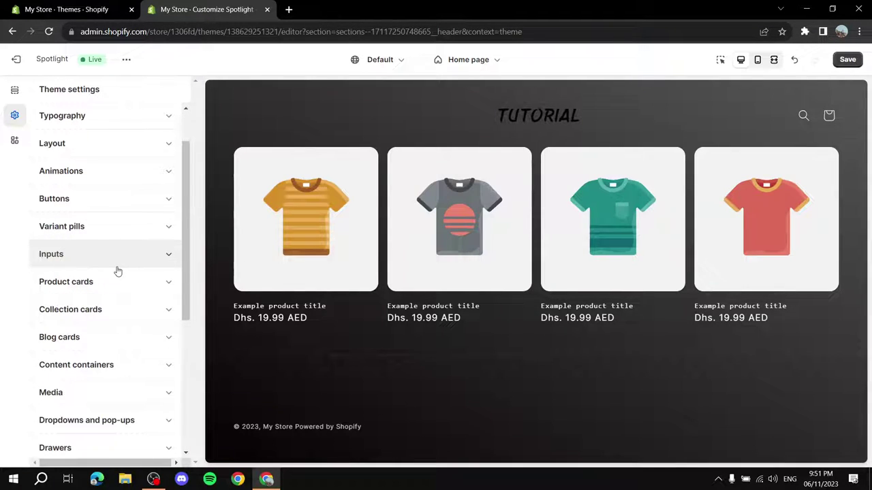
scroll(117, 273, down, 3)
scroll(117, 274, up, 4)
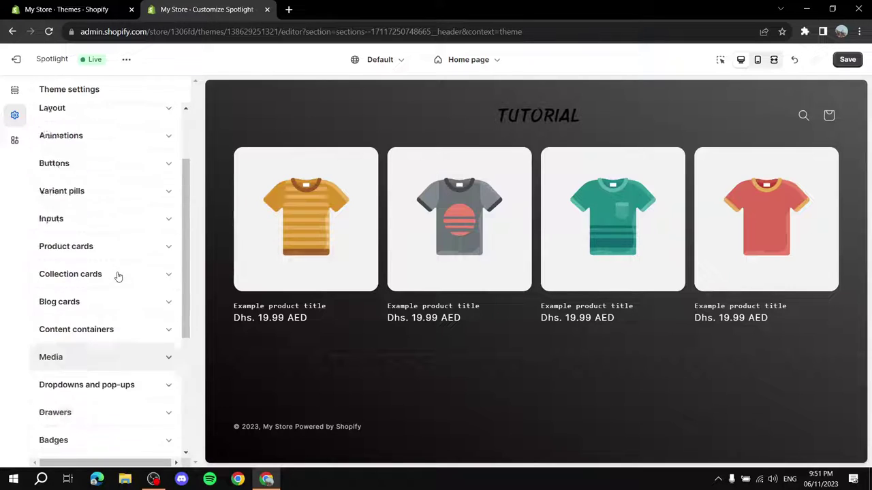
- Add an Announcement bar section to the home page's header group
click(16, 91)
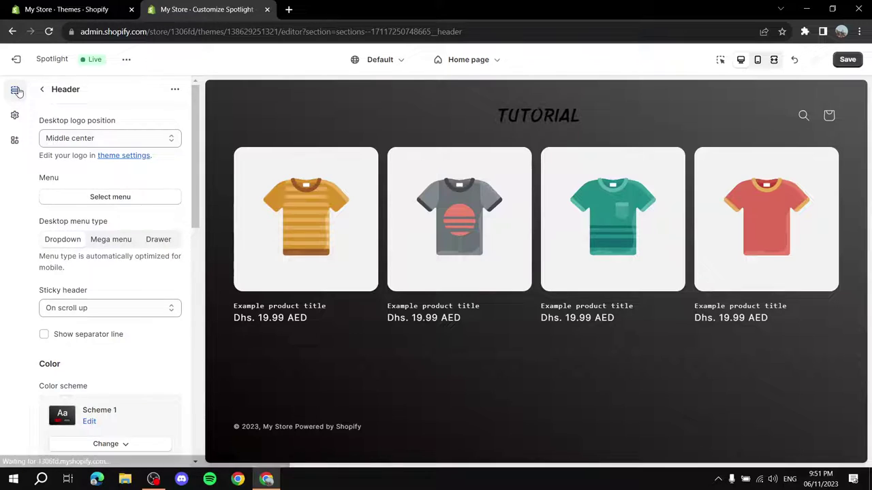
click(40, 88)
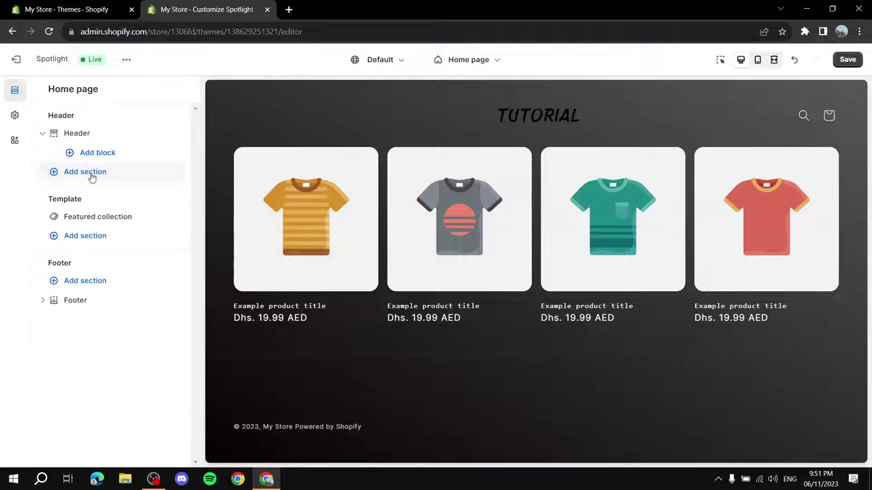
click(70, 173)
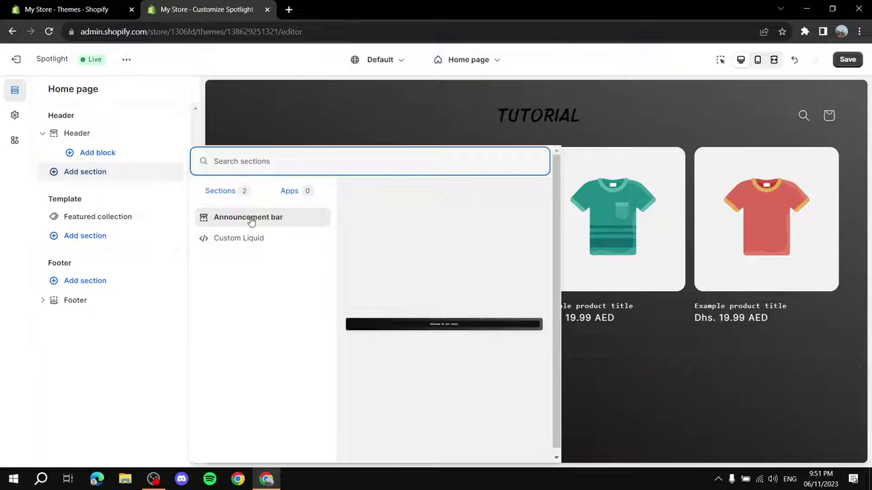
click(251, 220)
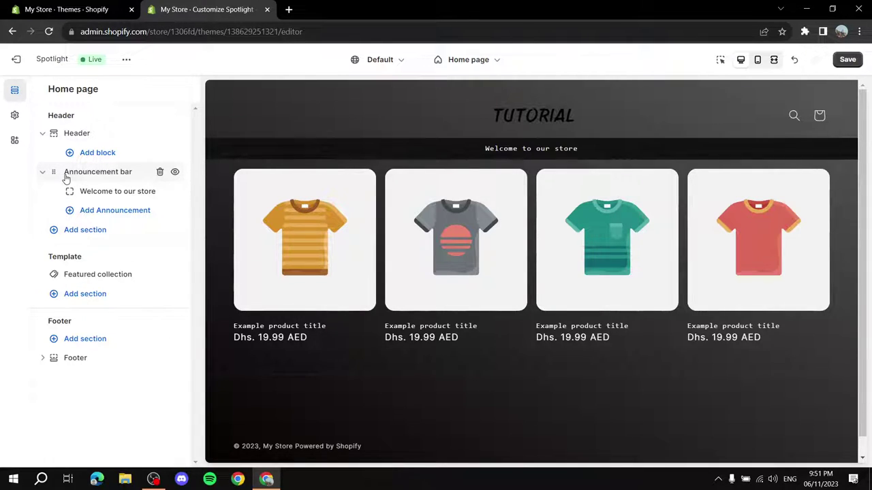
- Replace the announcement bar's "Welcome to our store" text with "Tutorial"
click(113, 177)
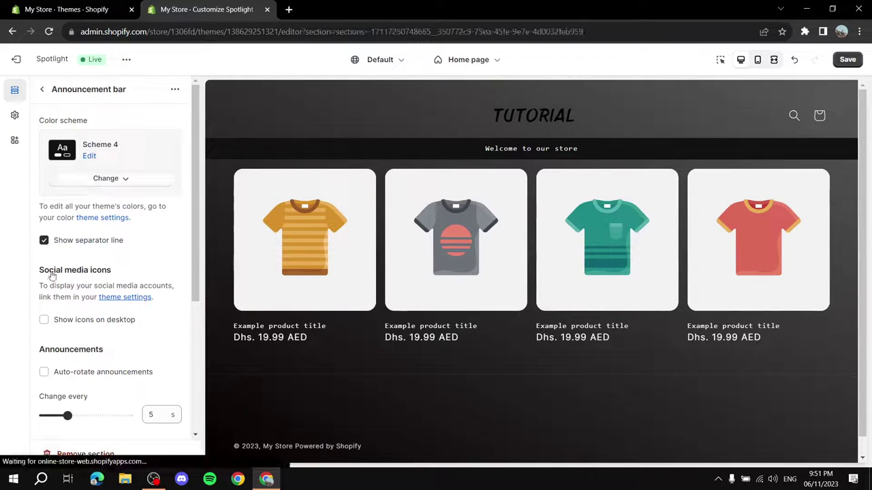
click(41, 89)
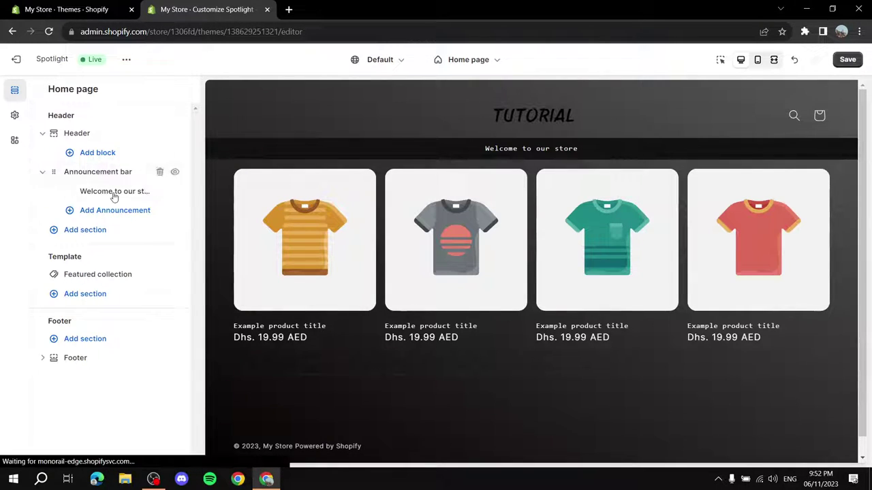
click(114, 196)
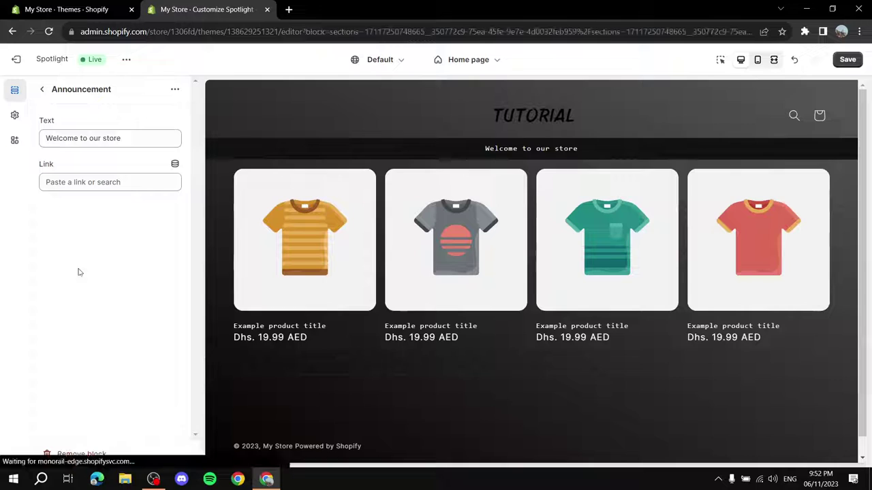
click(134, 138)
drag(134, 139, 31, 139)
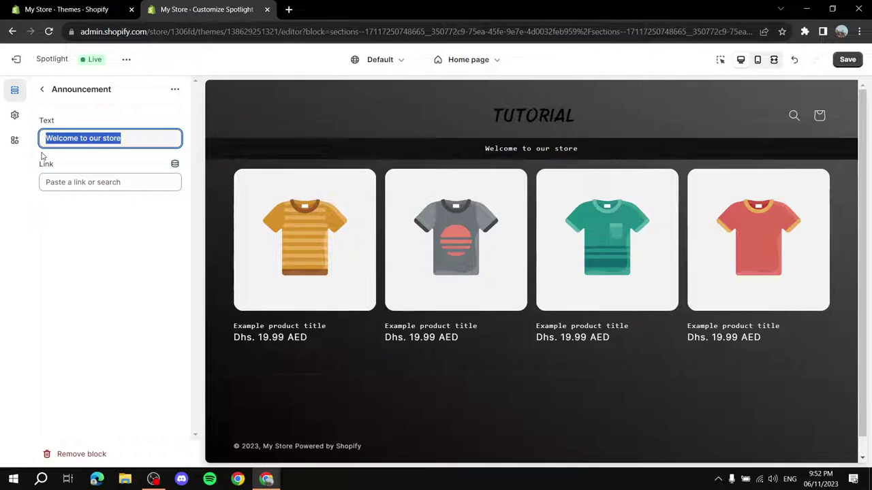
text(Tutoria)
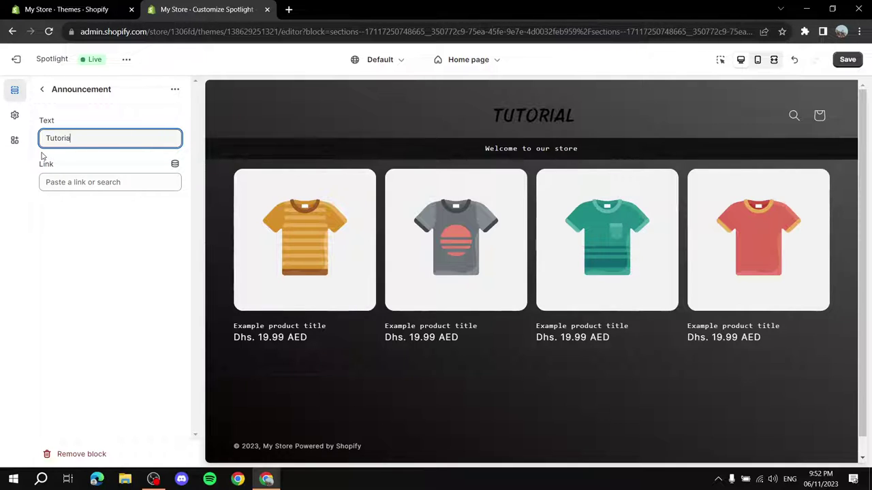
click(116, 307)
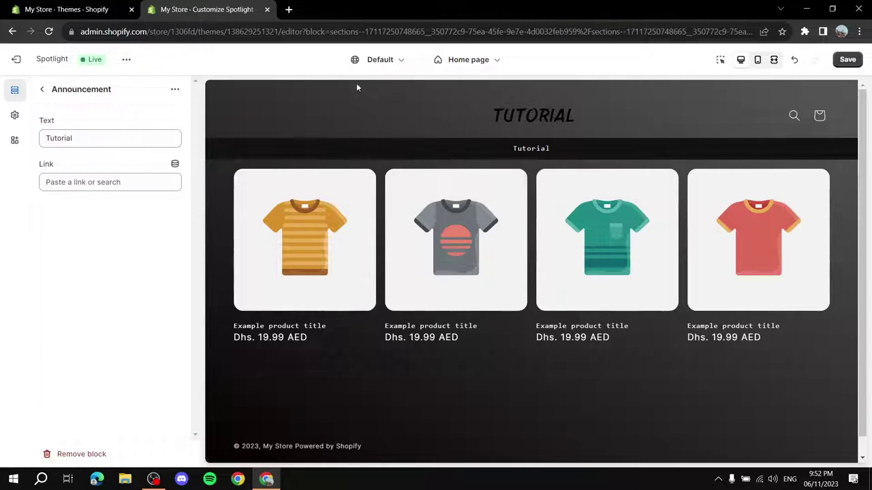
click(43, 91)
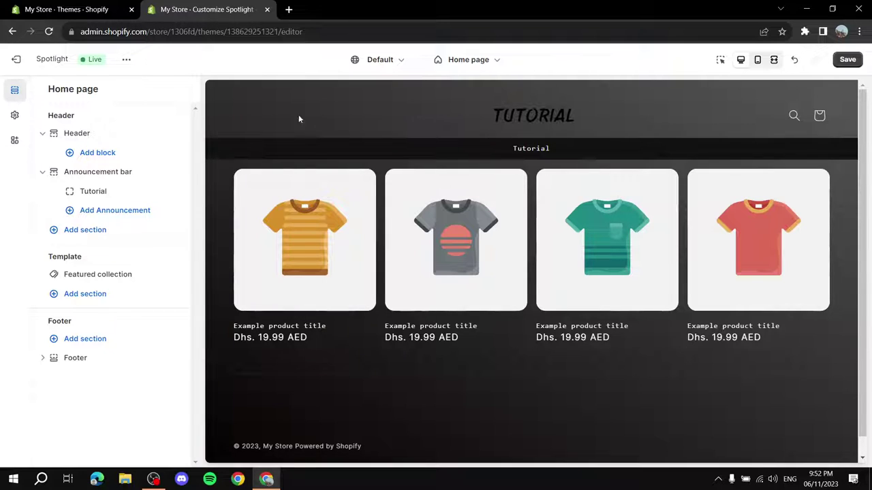
- Move the Announcement bar section above the Header section and collapse its blocks
drag(53, 172, 52, 134)
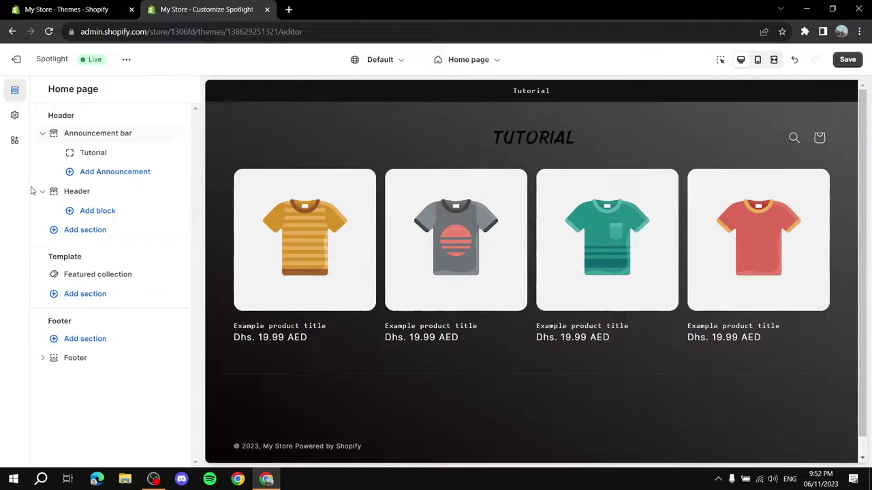
click(42, 133)
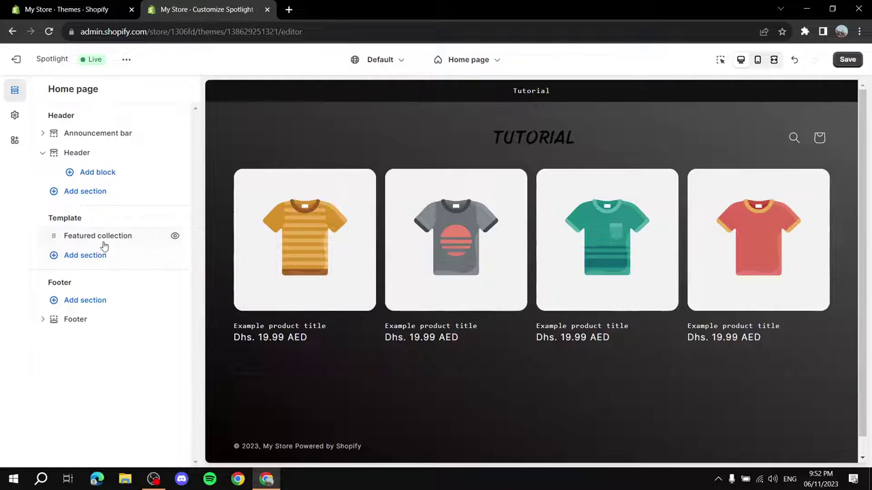
- Temporarily hide the Featured collection section on the home page and make it visible again
click(175, 237)
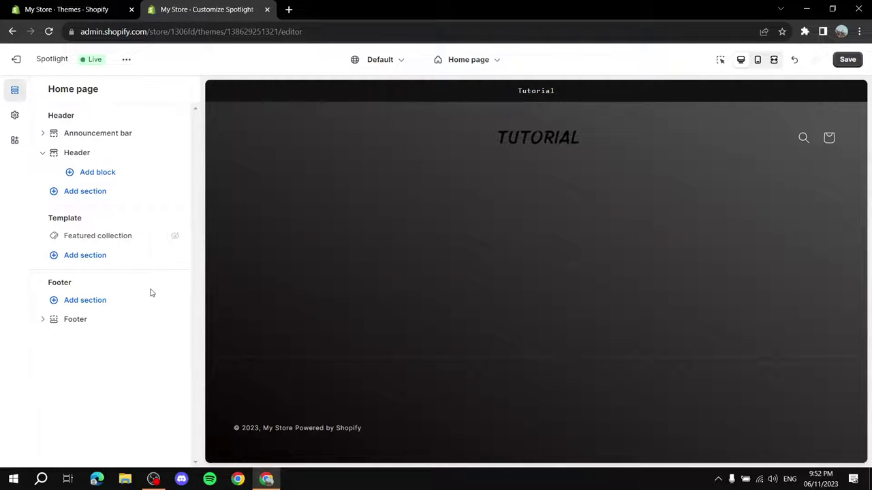
click(107, 237)
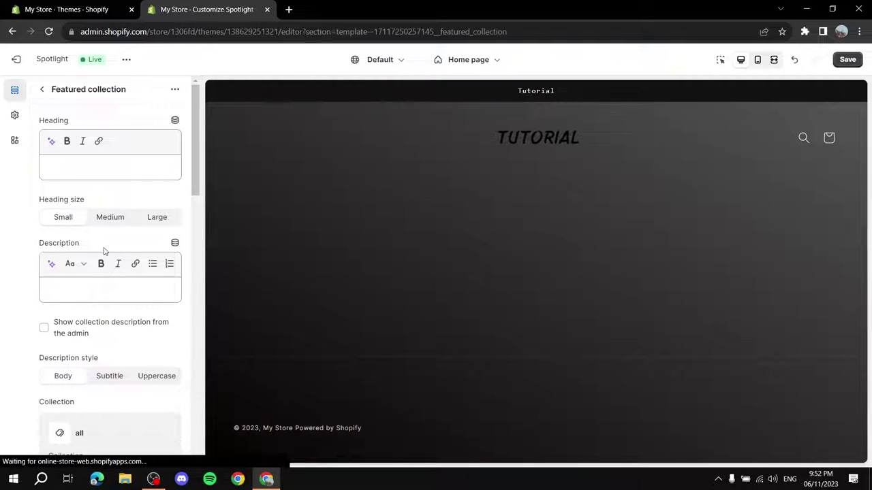
click(41, 89)
click(175, 236)
- Add an Image with text section to the home page template below the Featured collection section
click(85, 255)
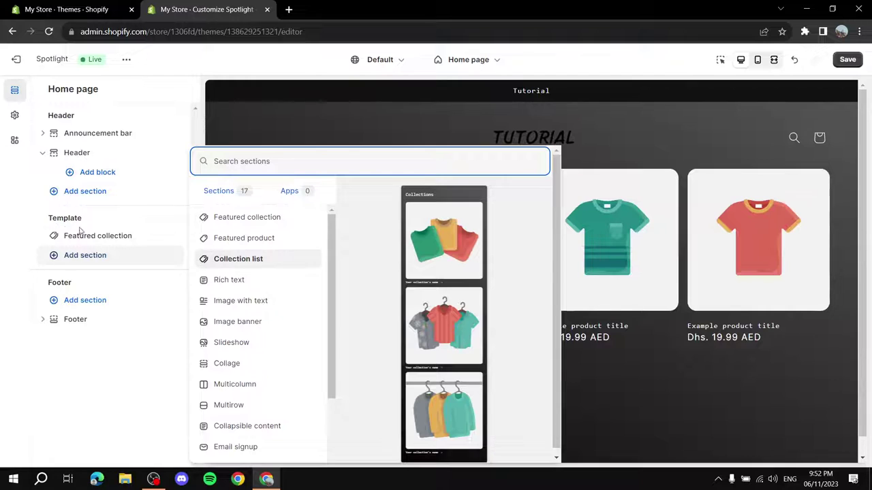
scroll(241, 266, down, 1)
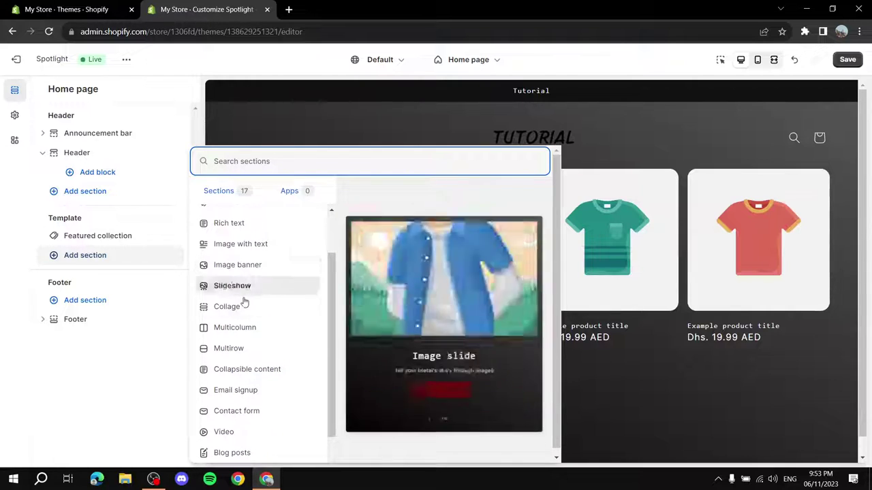
scroll(237, 310, down, 1)
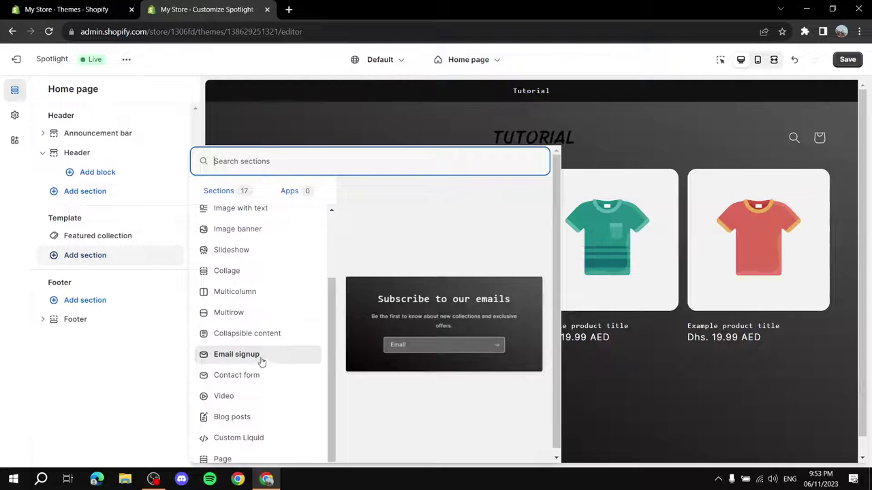
scroll(272, 265, up, 1)
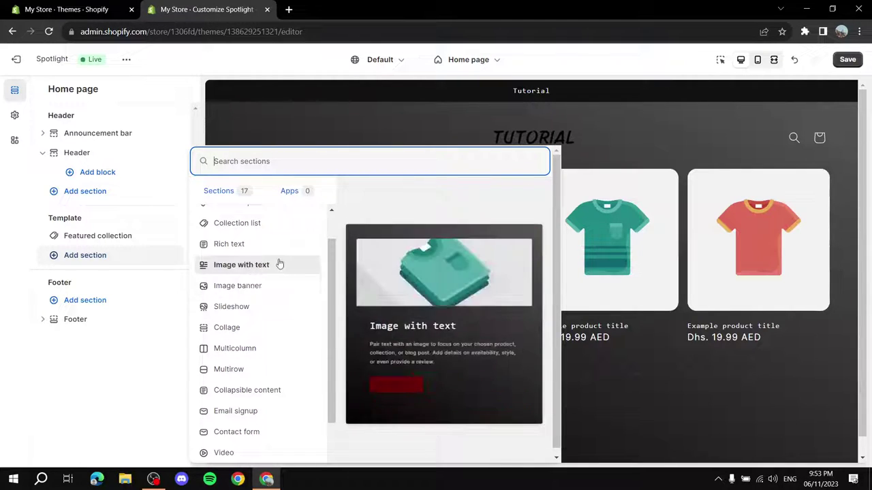
scroll(269, 321, up, 1)
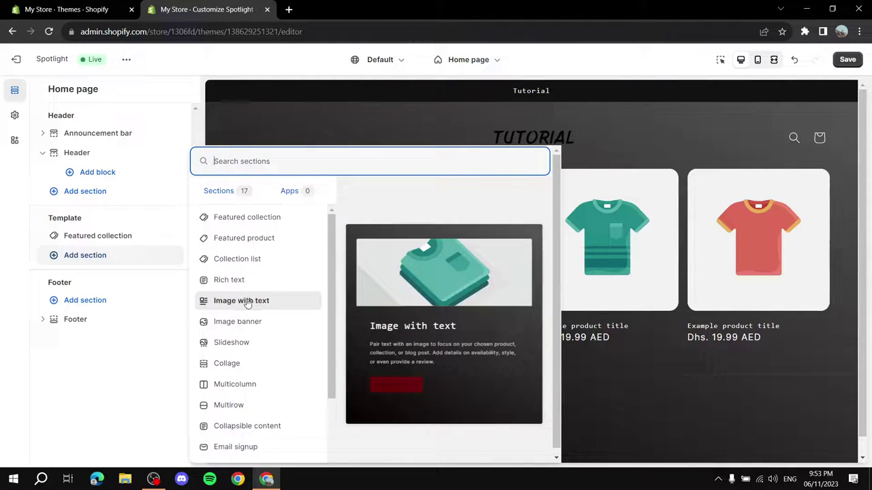
key(Escape)
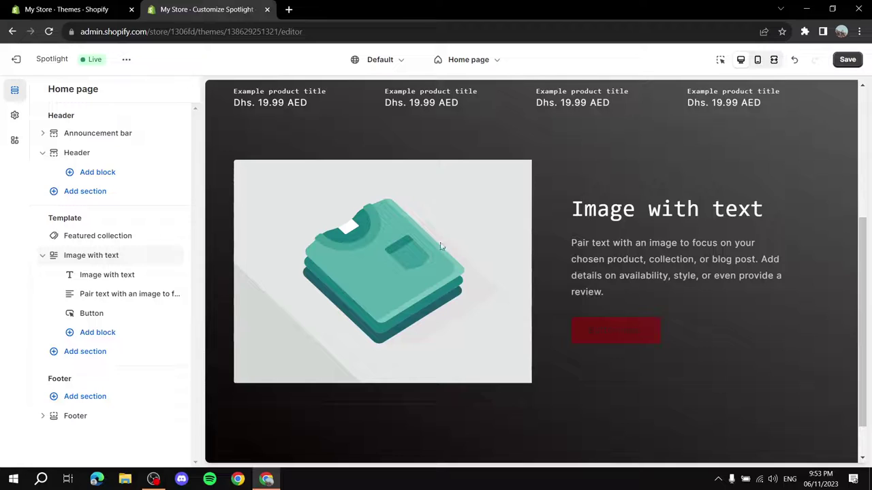
- Set the Tutorial PNG from the store library as the image of the Image with text section
click(85, 258)
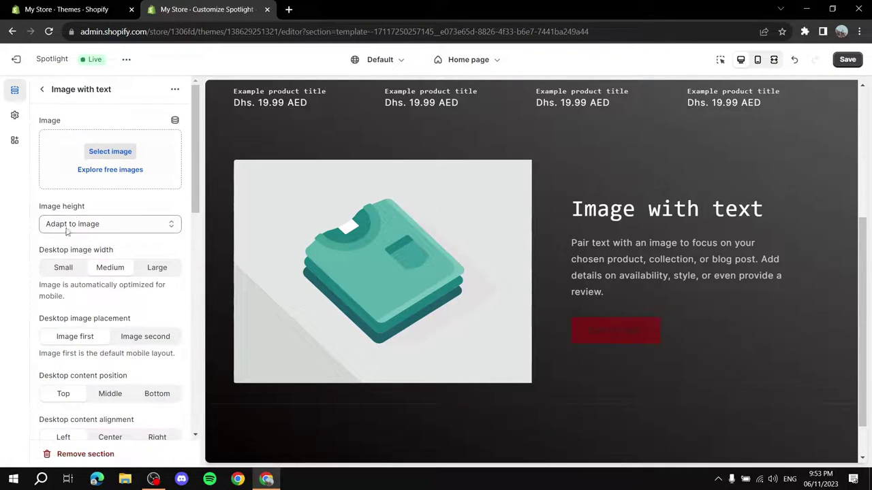
click(103, 152)
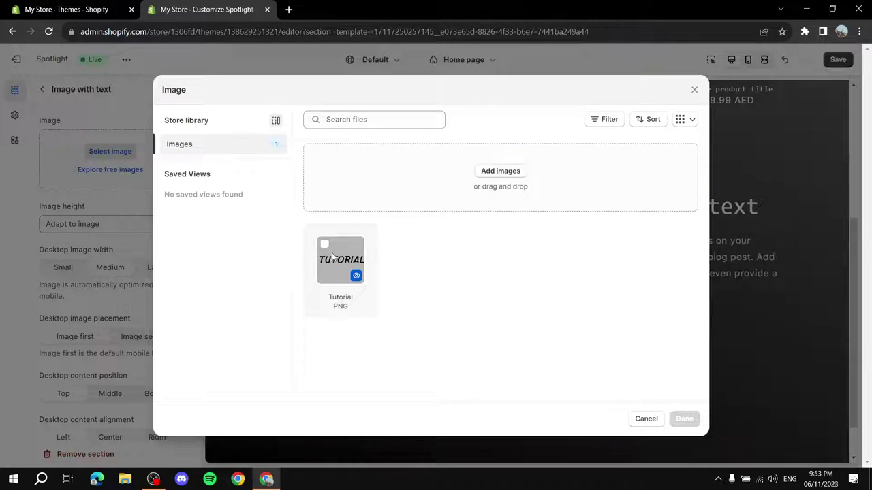
click(325, 246)
click(684, 418)
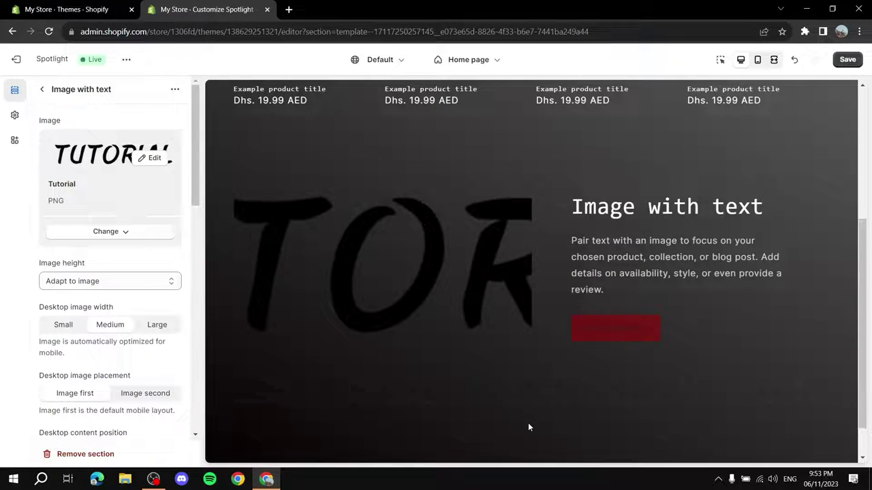
click(148, 158)
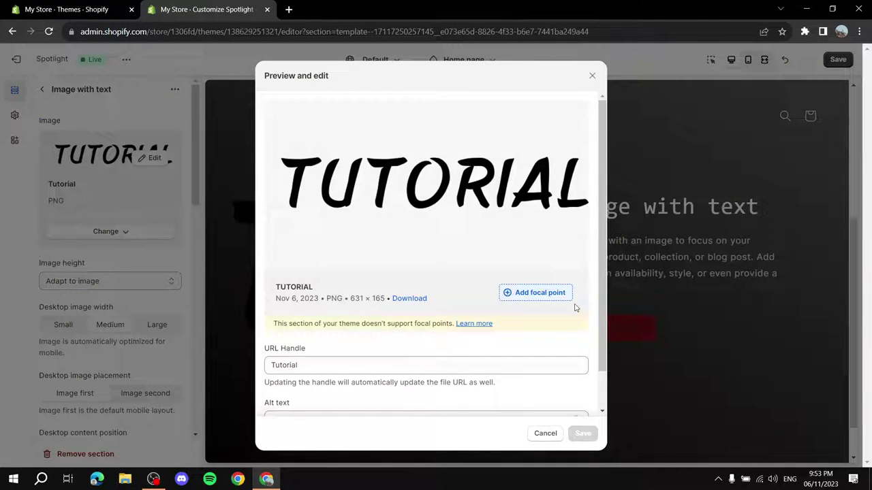
scroll(513, 273, down, 1)
click(544, 433)
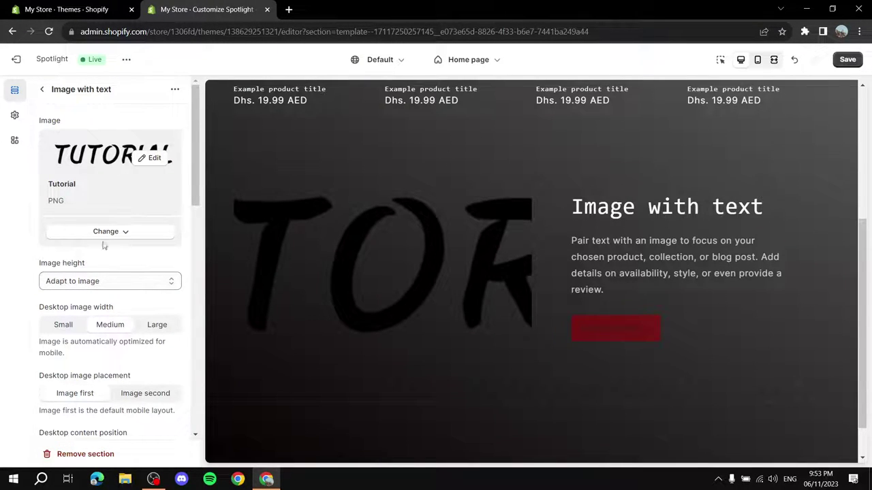
- Set the image height of the Image with text section to Small
click(156, 280)
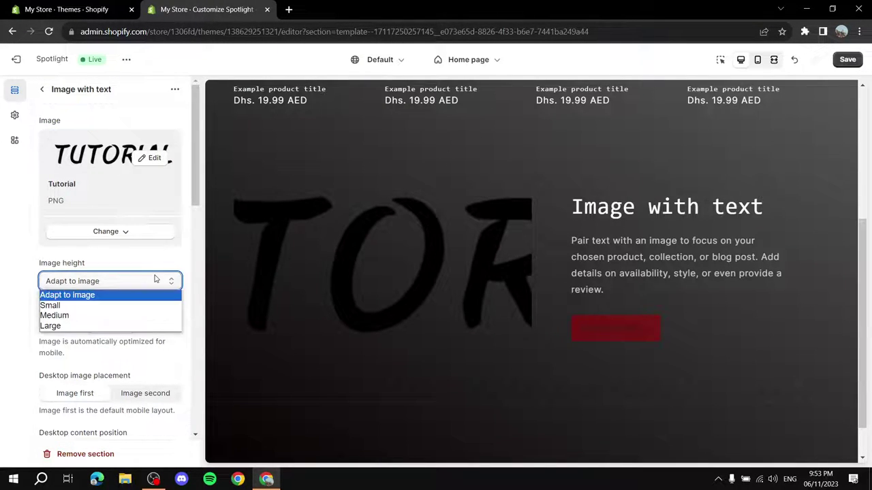
click(135, 307)
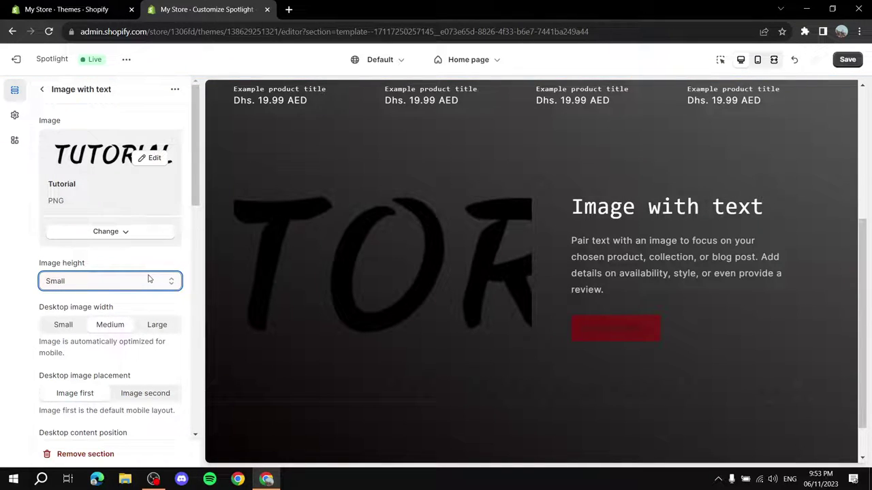
scroll(155, 282, down, 1)
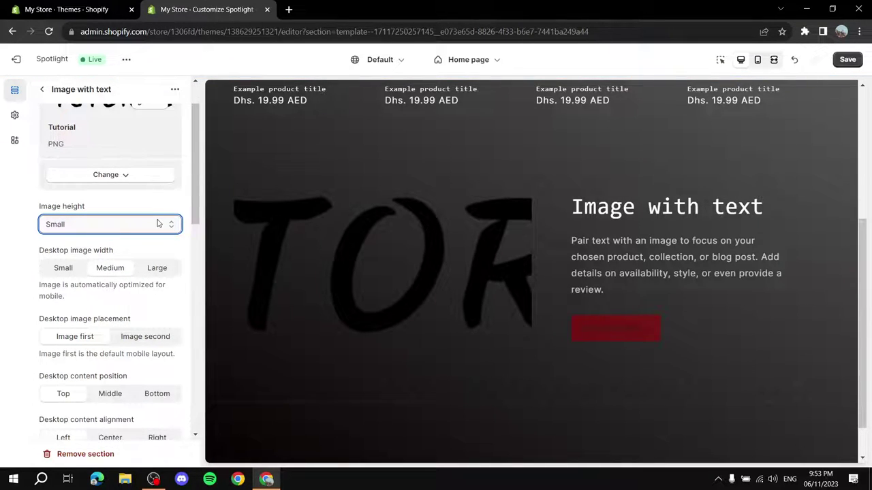
scroll(148, 206, down, 1)
scroll(148, 207, up, 1)
click(129, 174)
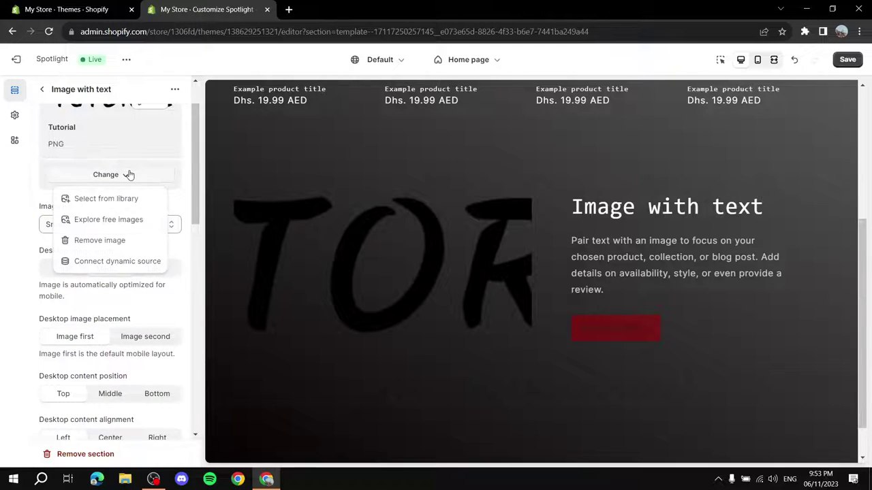
click(164, 185)
- Try the Small desktop image width for the Image with text section and switch back to Medium
scroll(137, 204, down, 3)
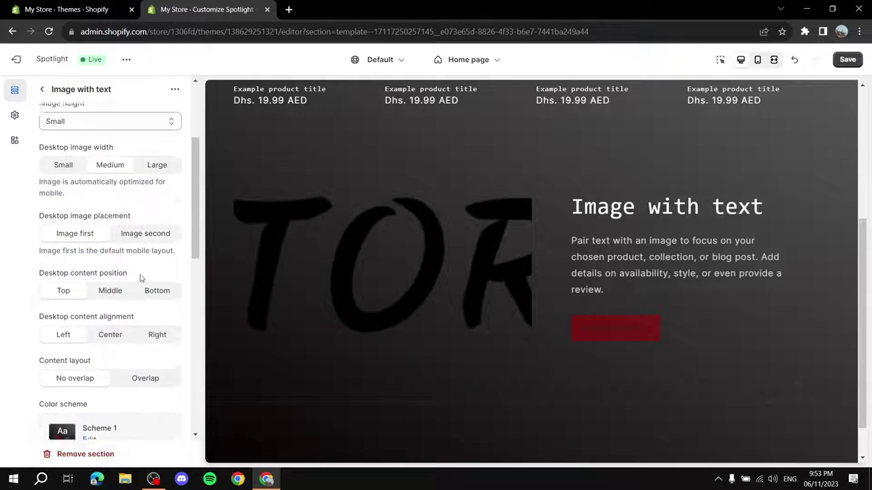
click(55, 155)
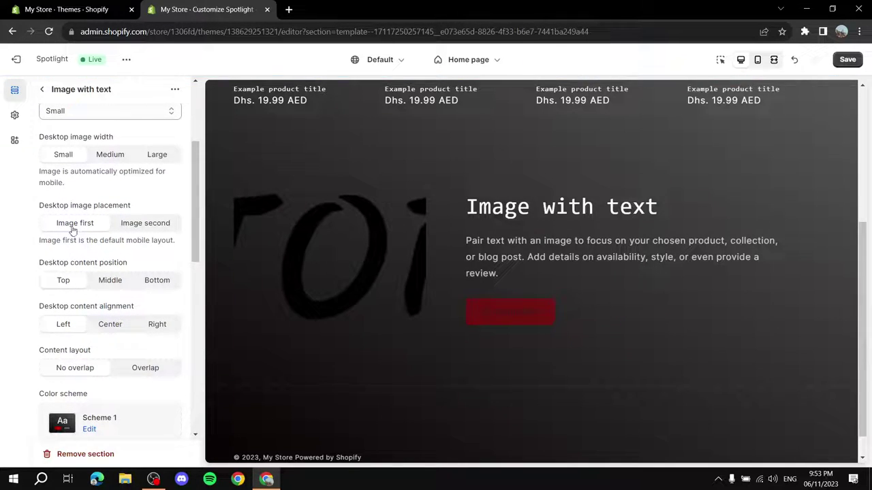
click(116, 155)
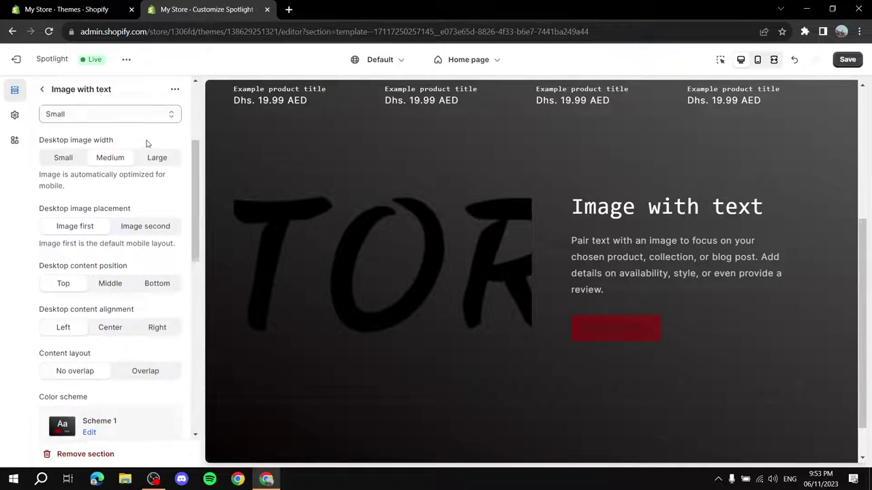
- Try the Adapt to image and Medium image heights and return the setting to Small
scroll(150, 167, up, 1)
click(146, 168)
click(107, 183)
click(133, 167)
click(88, 202)
click(143, 171)
click(109, 193)
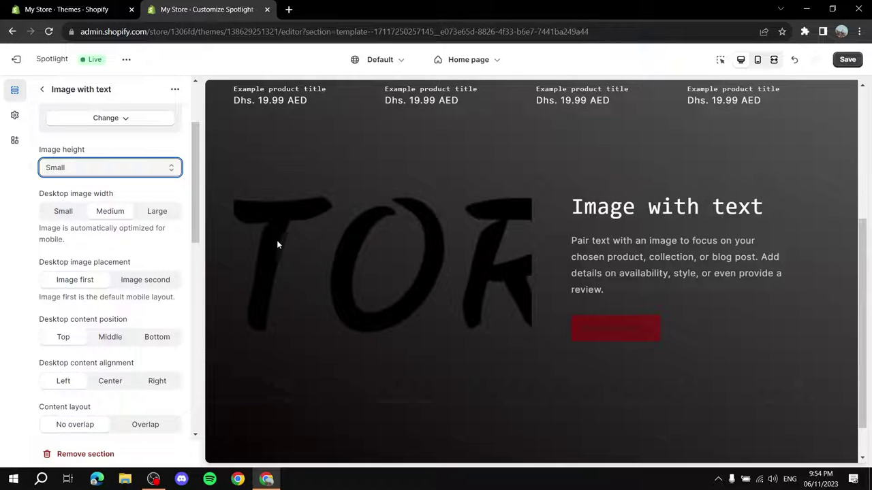
- Replace the heading of the Image with text section with "Tutorial"
scroll(276, 243, down, 1)
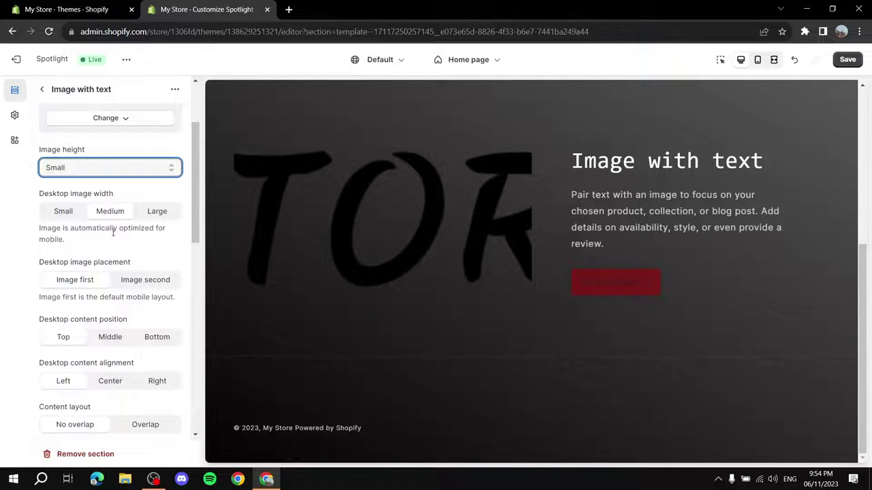
scroll(109, 237, up, 2)
scroll(59, 257, down, 1)
scroll(84, 189, up, 1)
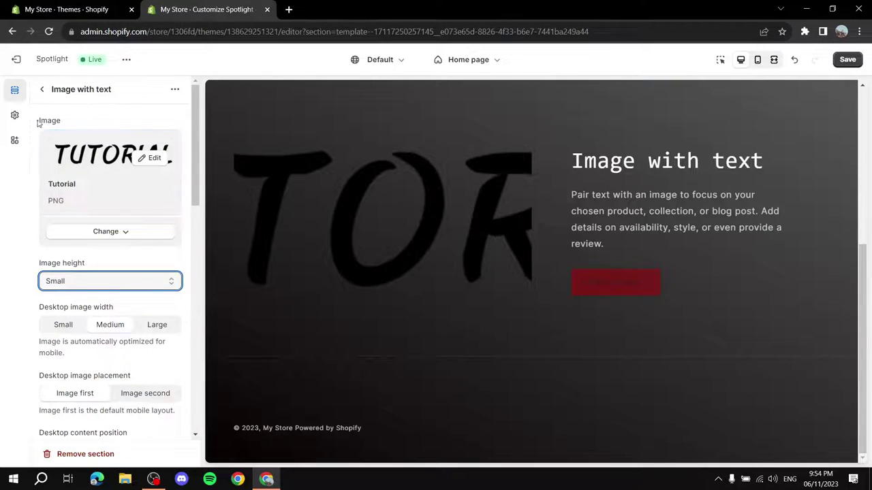
click(42, 90)
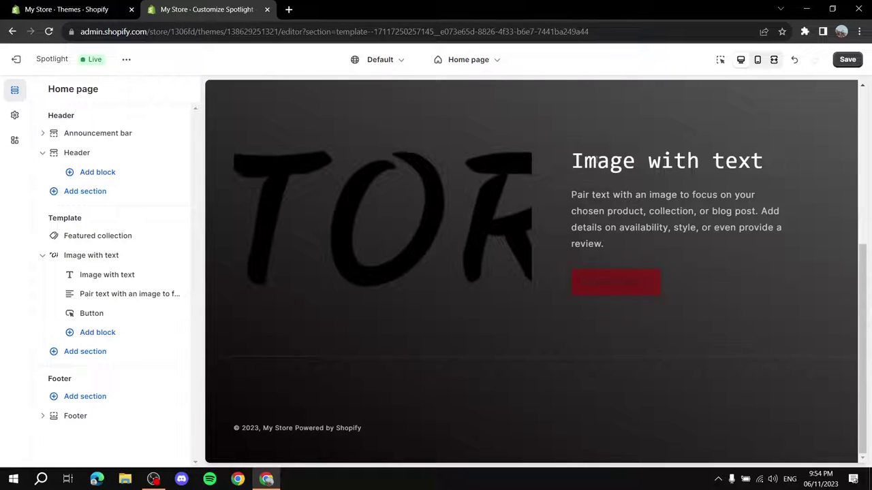
click(105, 276)
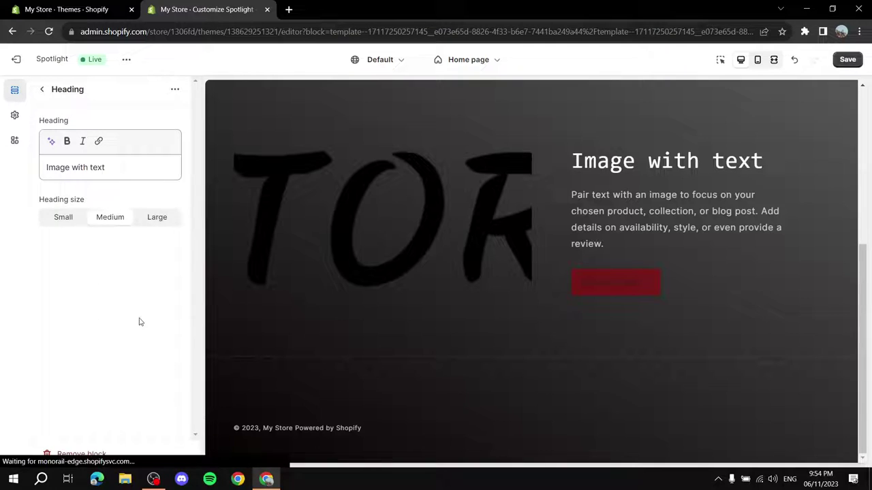
drag(137, 167, 20, 169)
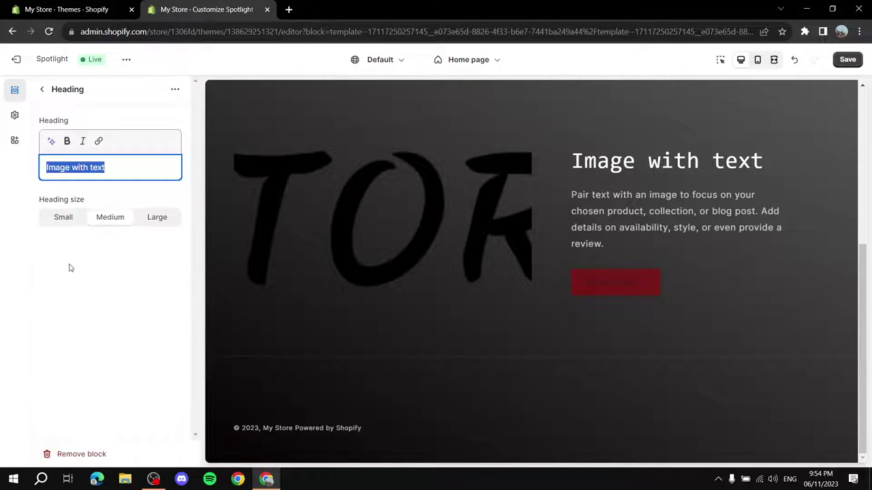
text(Tutorial)
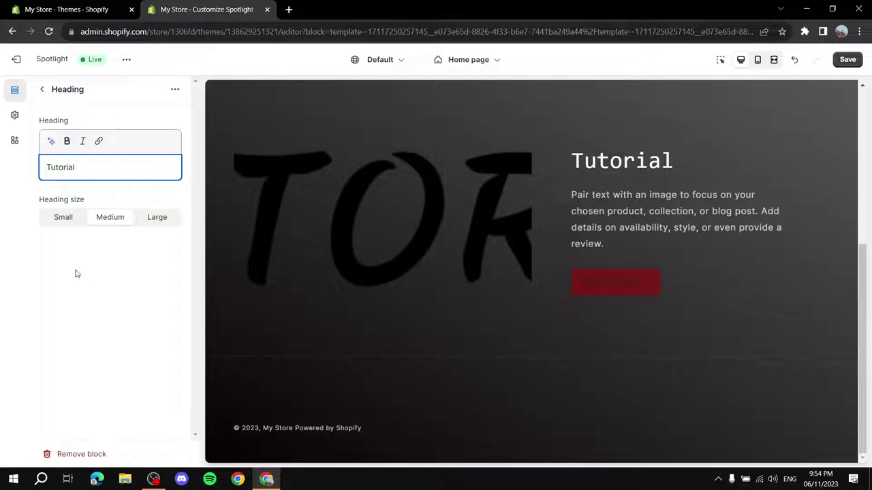
- Try the Small size for the "Tutorial" heading and switch it back to Medium
click(65, 218)
click(107, 218)
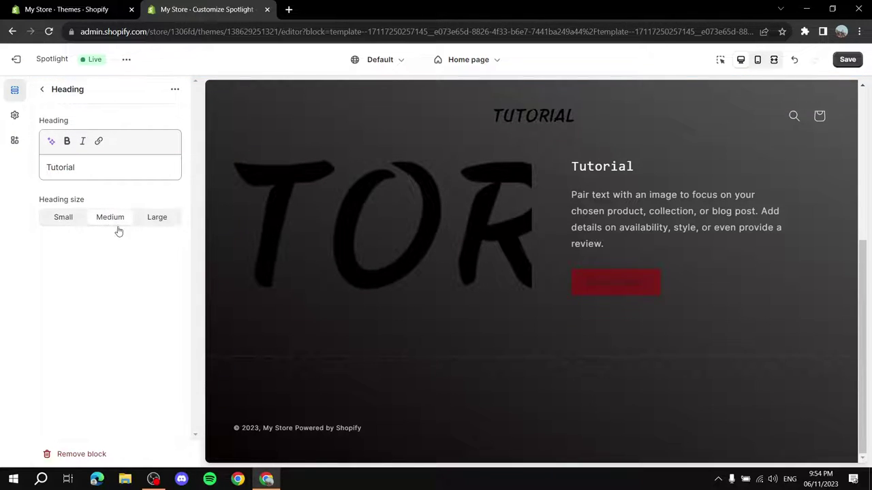
click(42, 89)
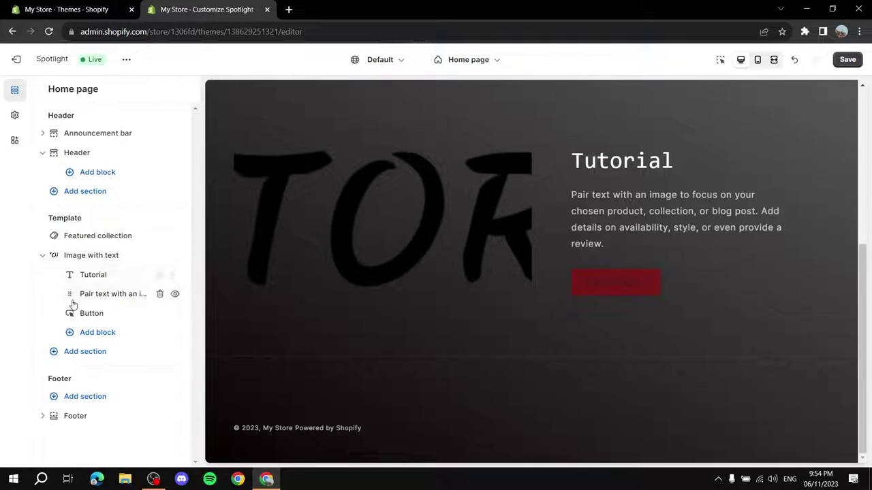
- Examine the content and settings of the text and button blocks in the Image with text section
click(107, 295)
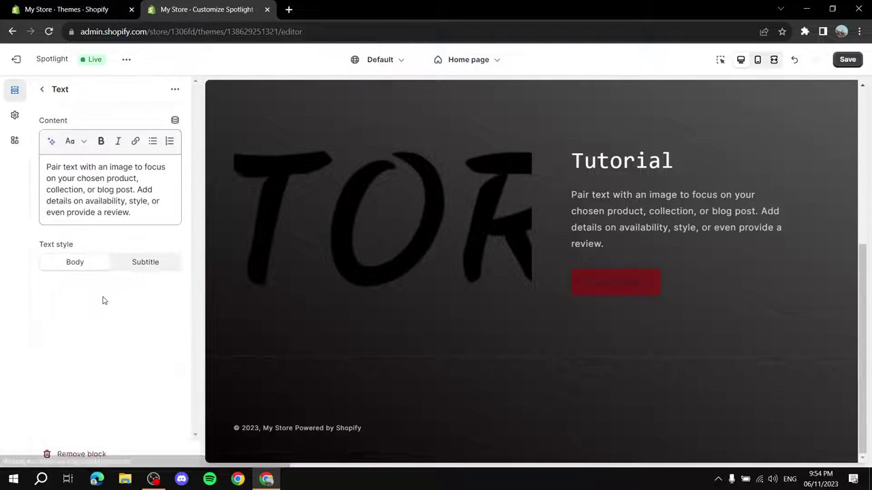
drag(131, 213, 46, 166)
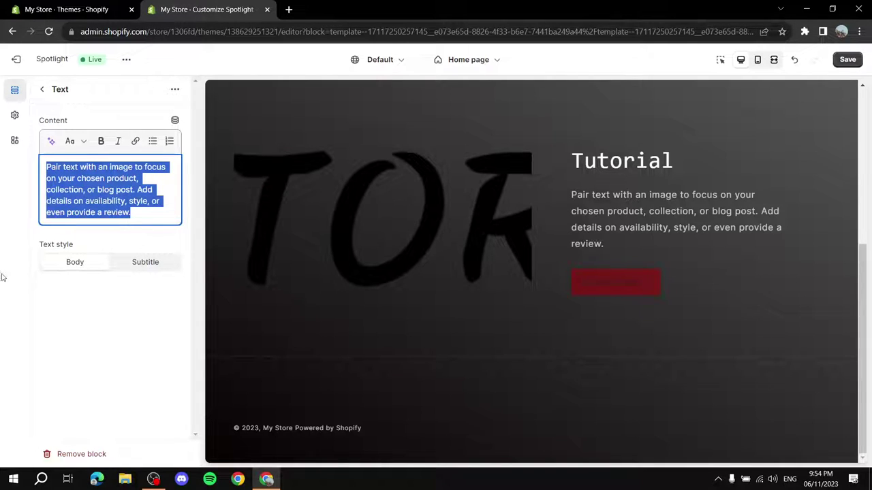
click(585, 192)
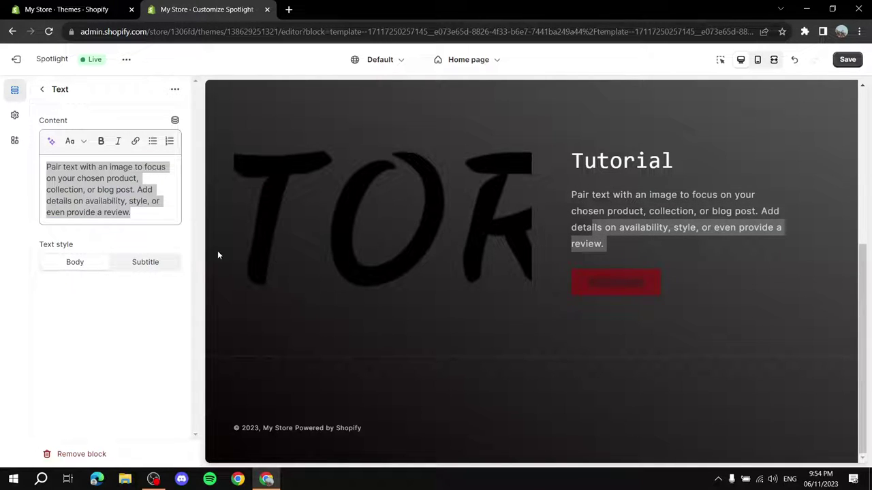
click(42, 89)
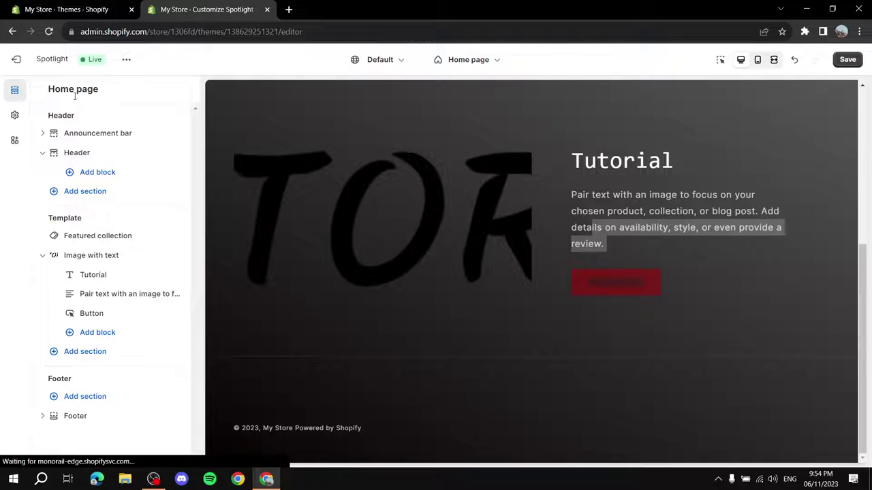
click(109, 318)
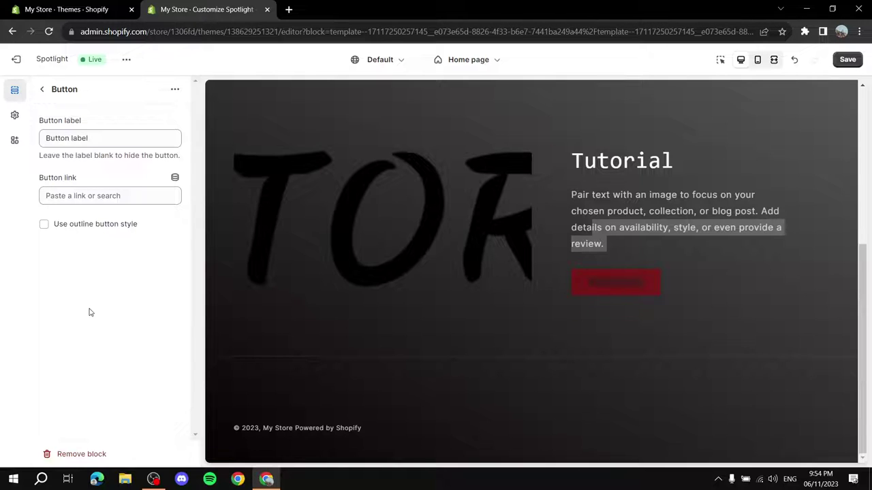
click(141, 138)
click(41, 89)
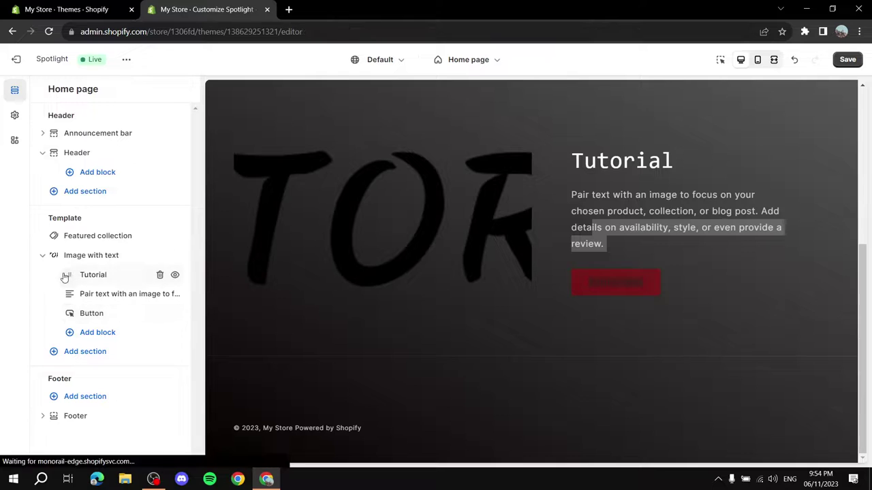
- Set the label of the Image with text section's button to "Click Here" and link it to All products
click(105, 314)
drag(120, 136, 30, 138)
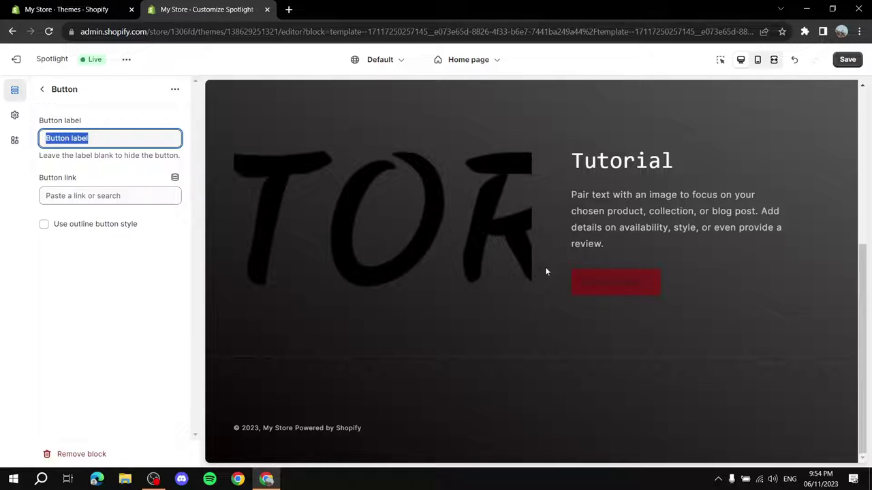
text(Click Here)
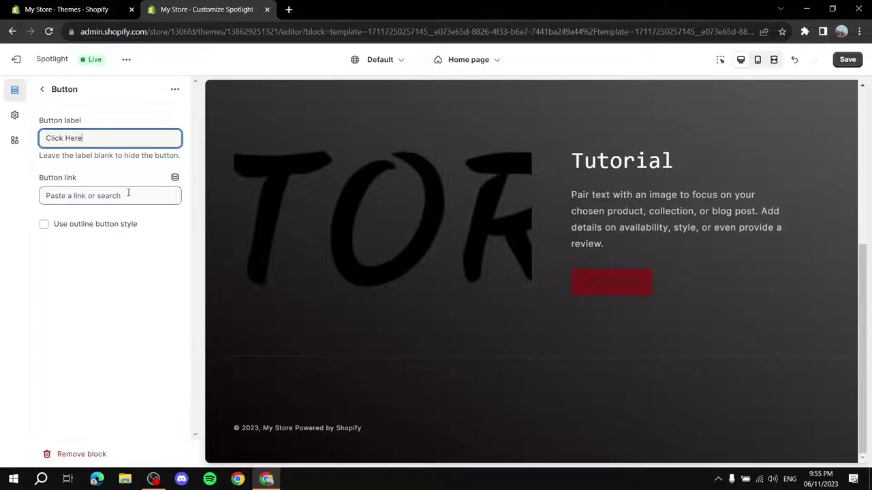
click(104, 196)
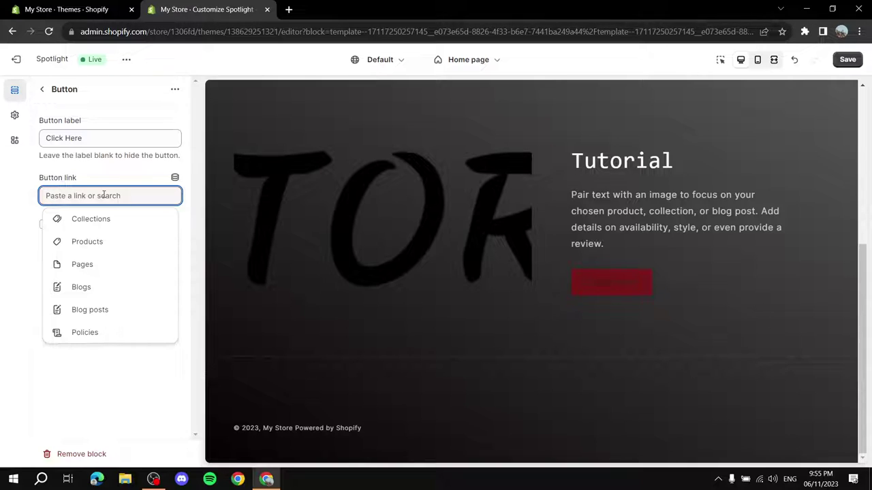
click(75, 243)
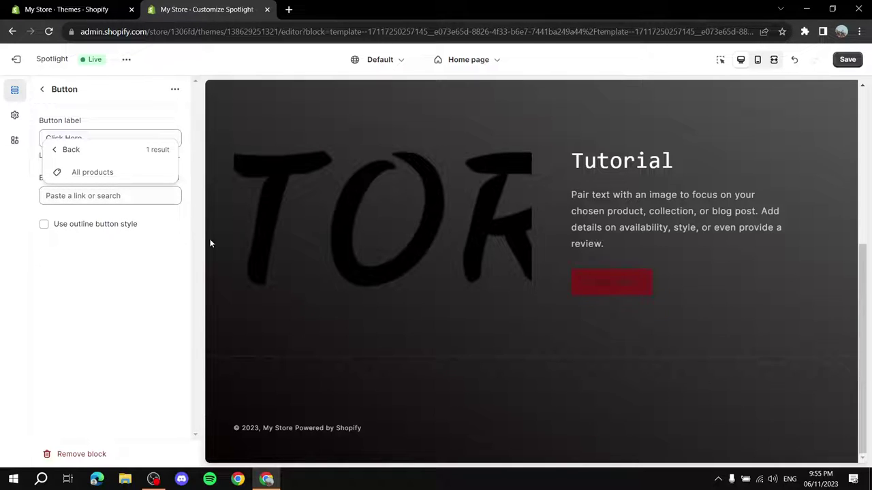
click(79, 174)
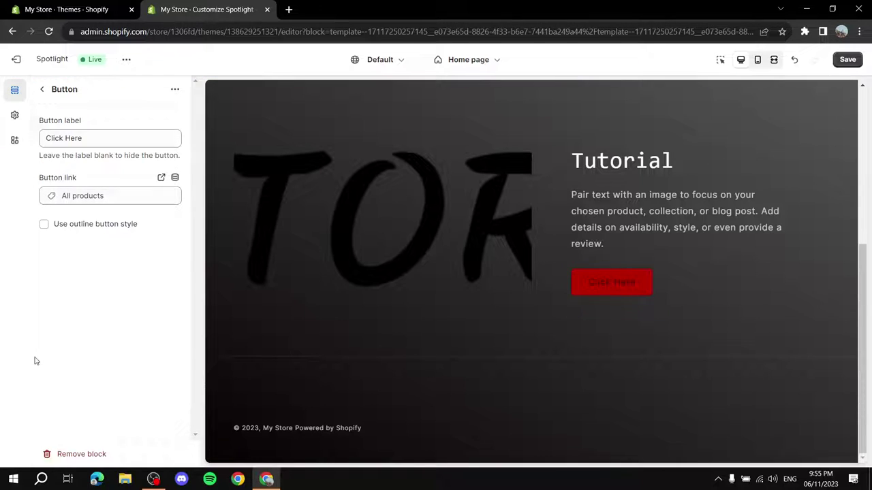
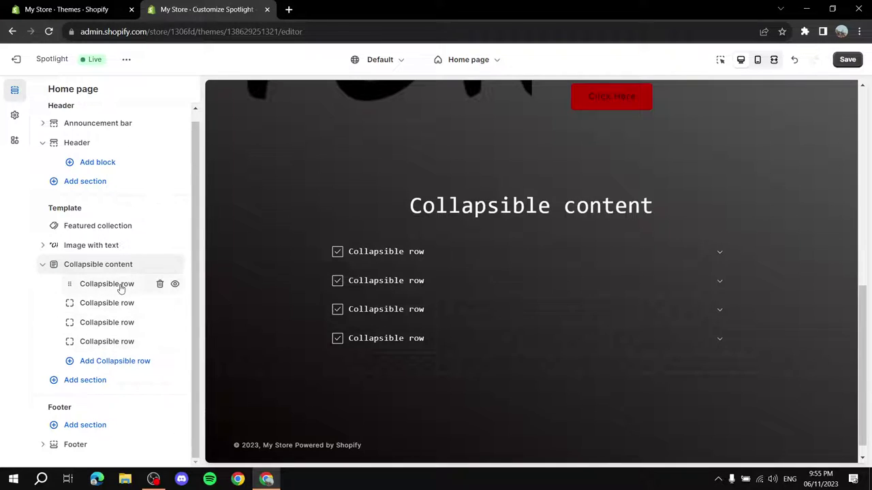
- Give the first row of the Collapsible content section the heading "Delievery Time" and the Plane icon
click(121, 285)
triple_click(132, 144)
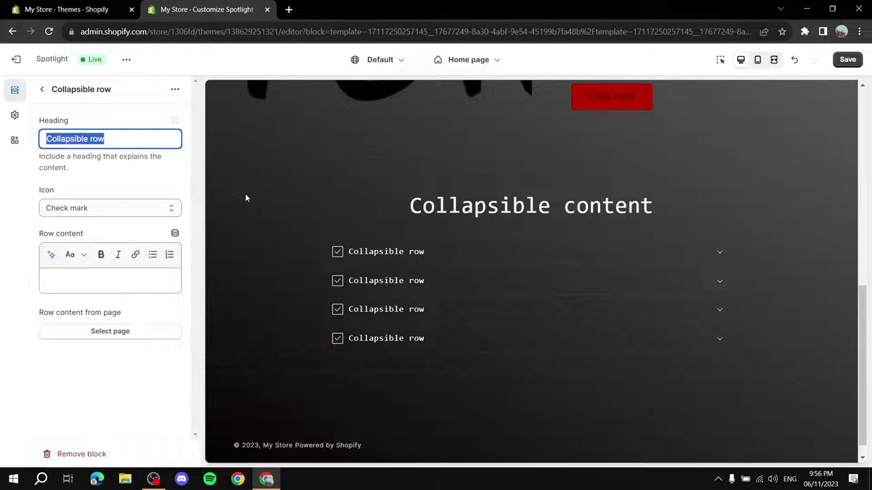
text(Delievery Time)
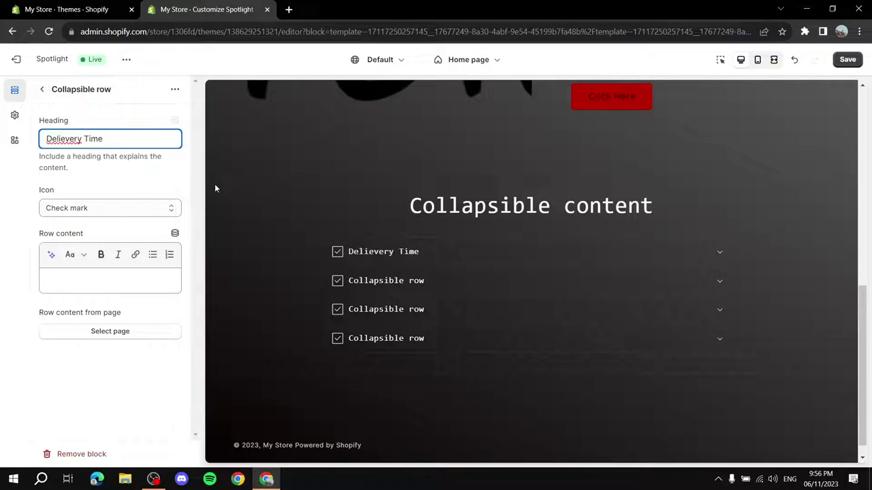
click(144, 178)
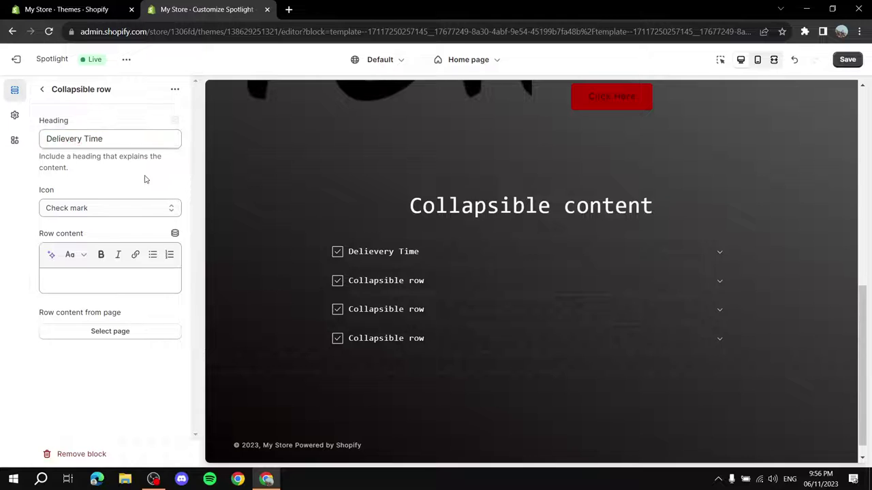
click(139, 211)
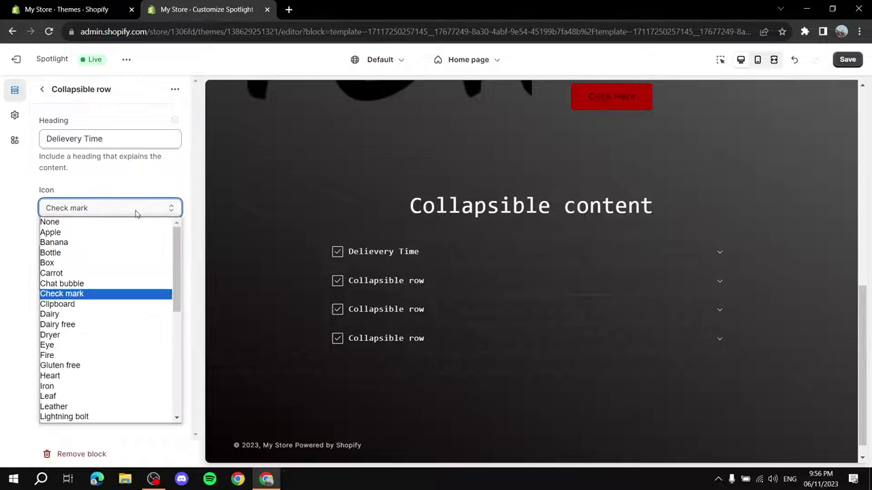
scroll(137, 287, down, 3)
scroll(137, 287, down, 2)
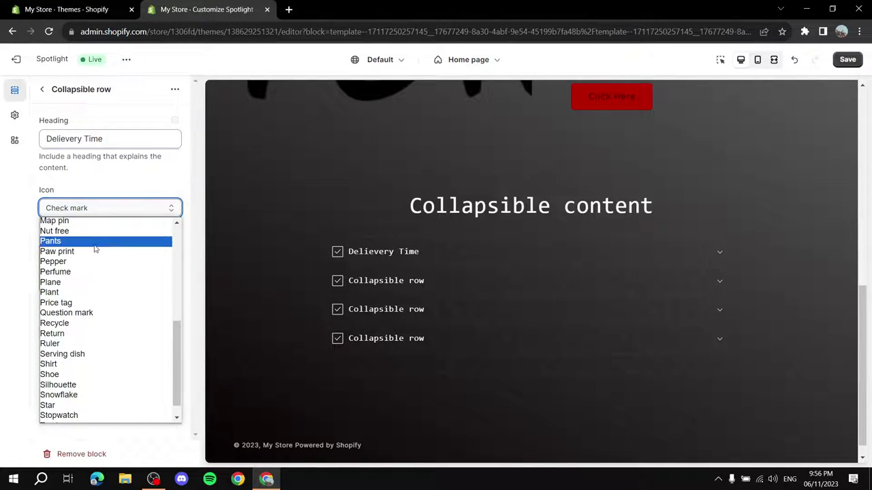
click(75, 282)
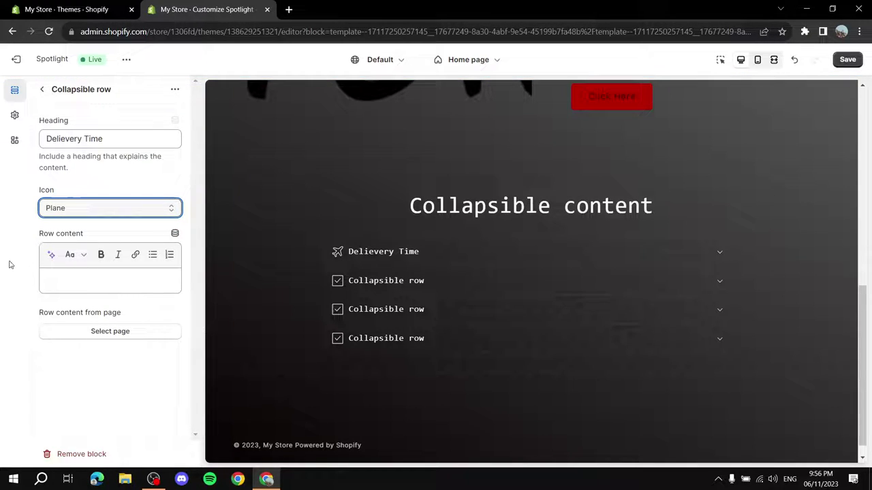
- Enter "4-5 Working days" as the content of the "Delievery Time" row and expand the row in the preview
click(106, 281)
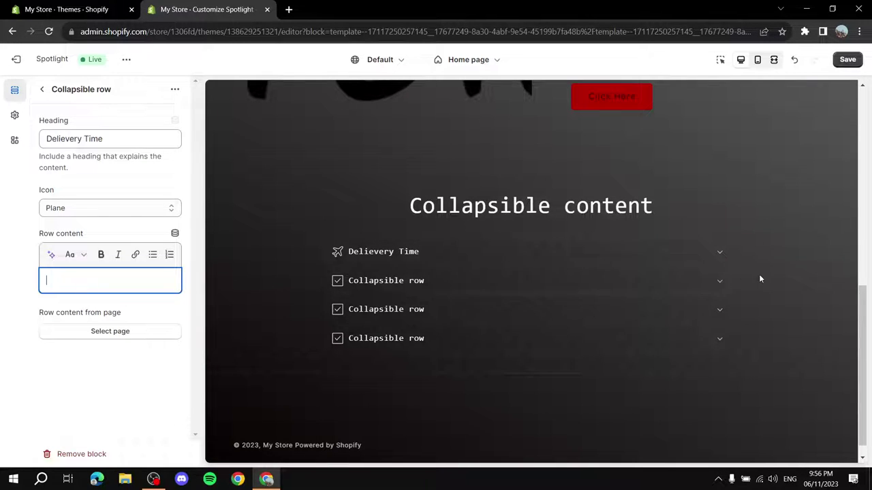
click(725, 253)
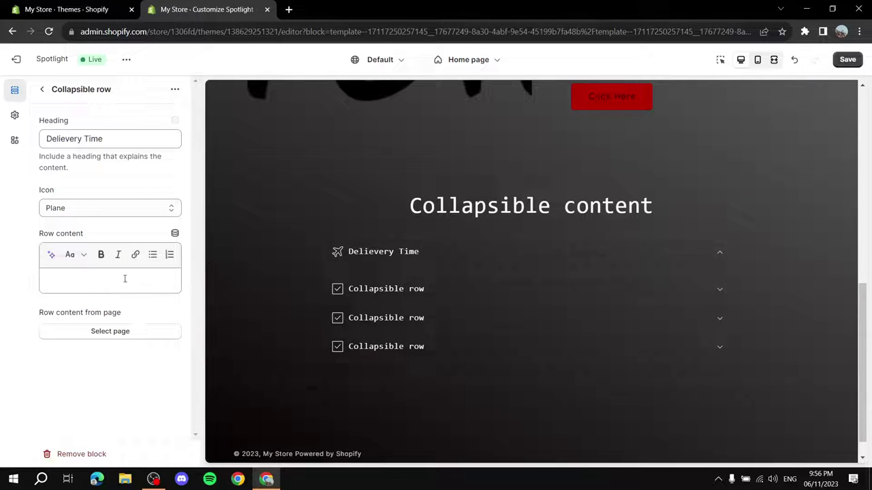
click(100, 271)
text(4)
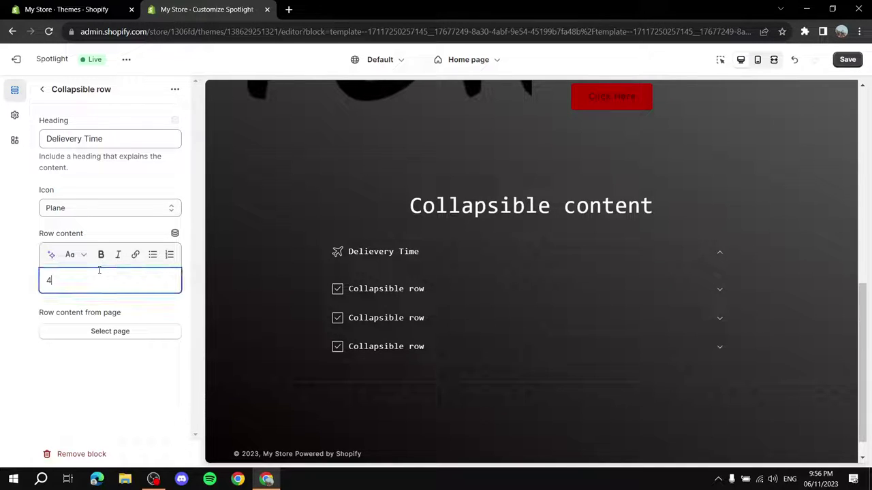
text(-5 Working days)
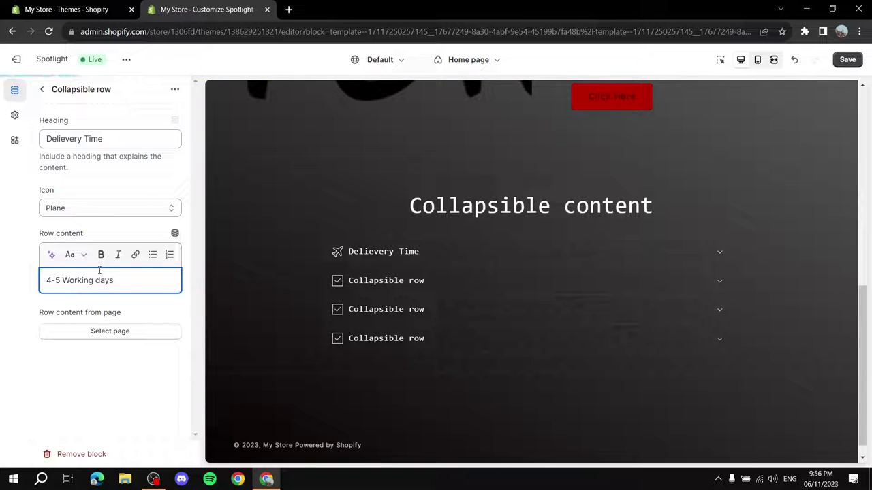
click(716, 253)
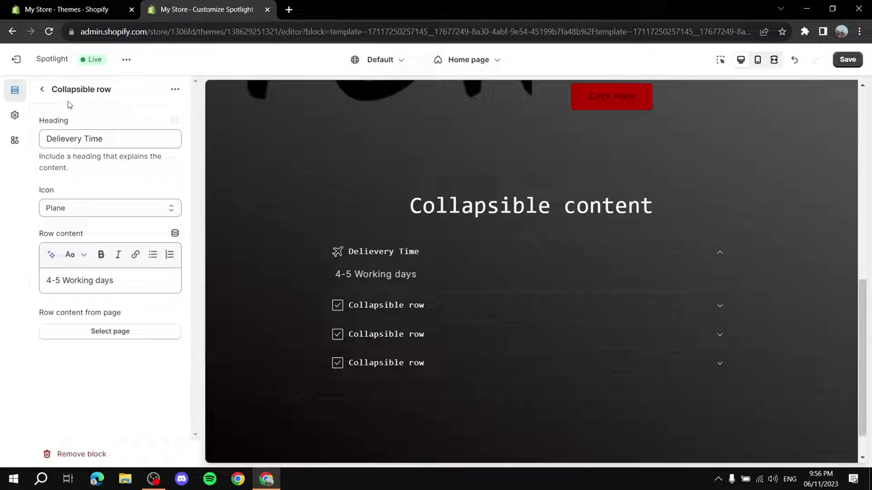
click(44, 90)
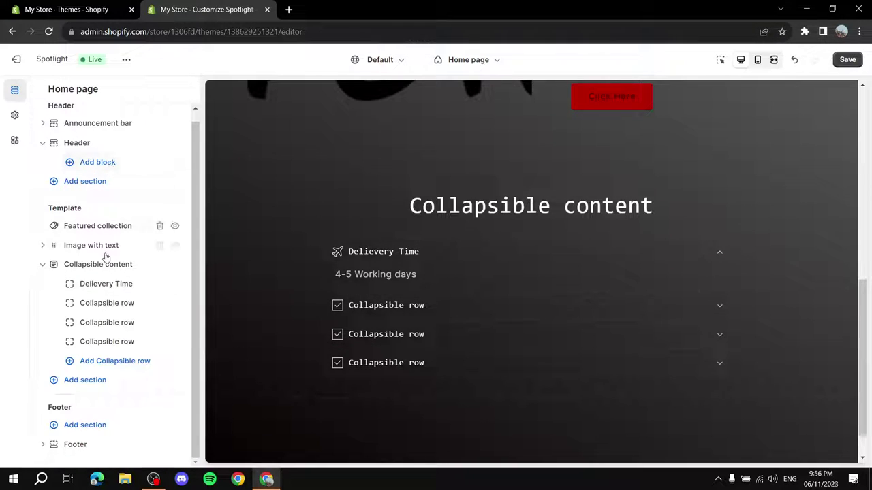
- Give the second row of the Collapsible content section the heading "Tutorial" and the Box icon
click(101, 308)
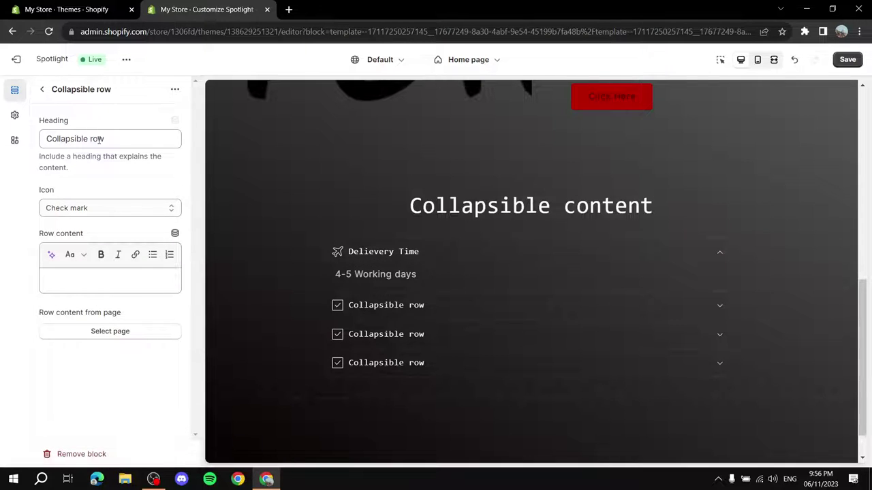
drag(113, 138, 41, 188)
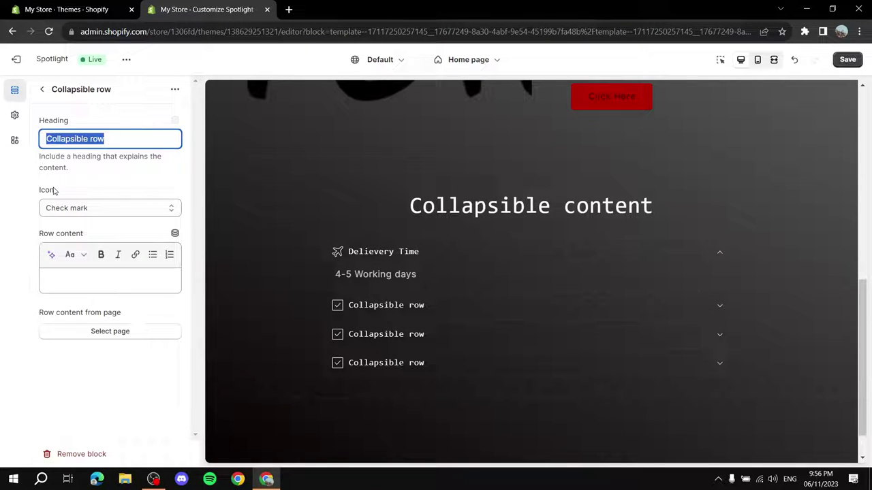
text(Tutorial)
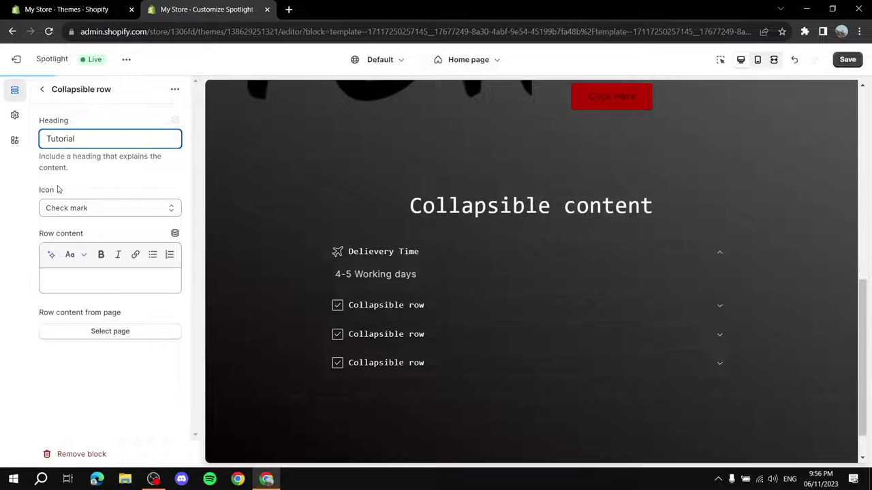
click(77, 208)
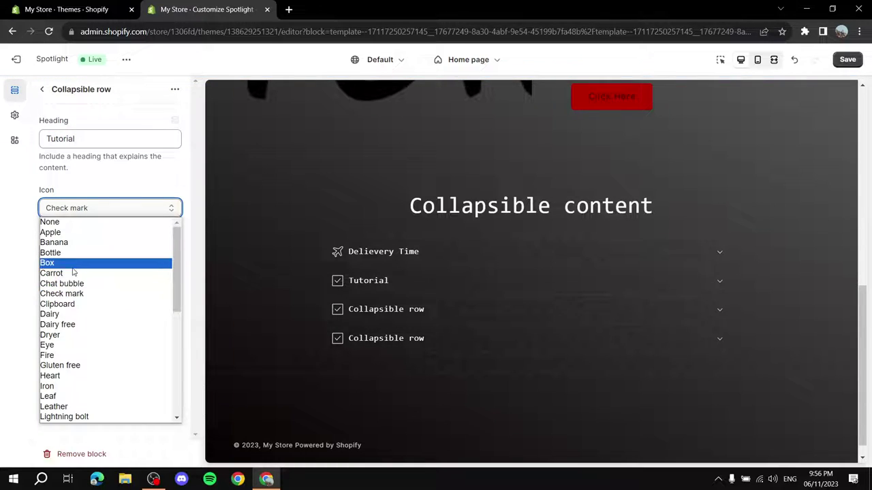
scroll(68, 265, down, 3)
scroll(68, 265, up, 3)
click(66, 265)
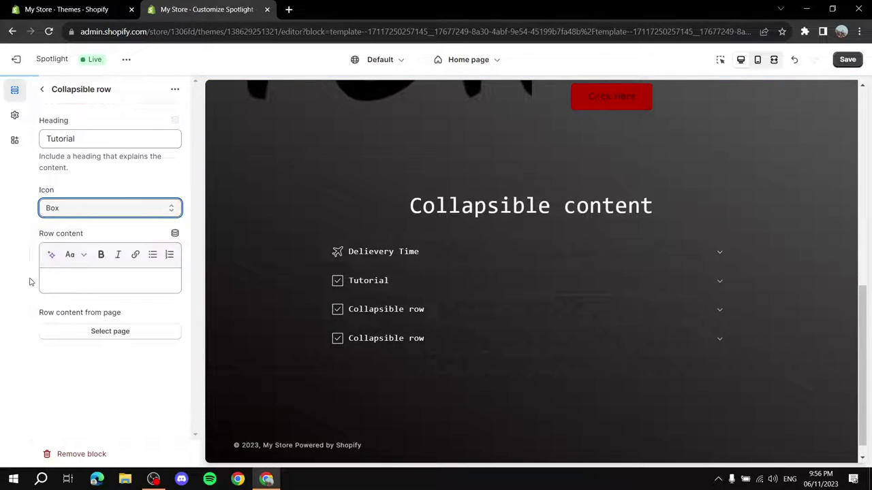
- Enter "1214124" as the content of the "Tutorial" row and expand the row in the preview
click(118, 277)
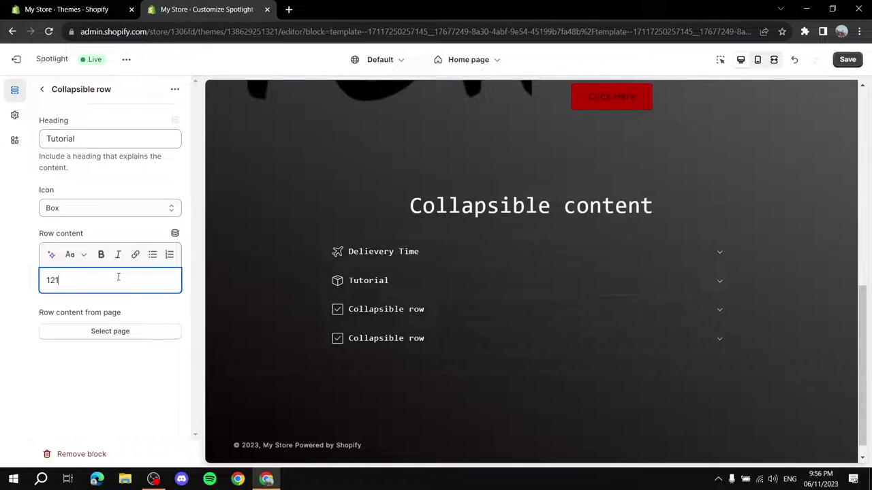
text(1214124)
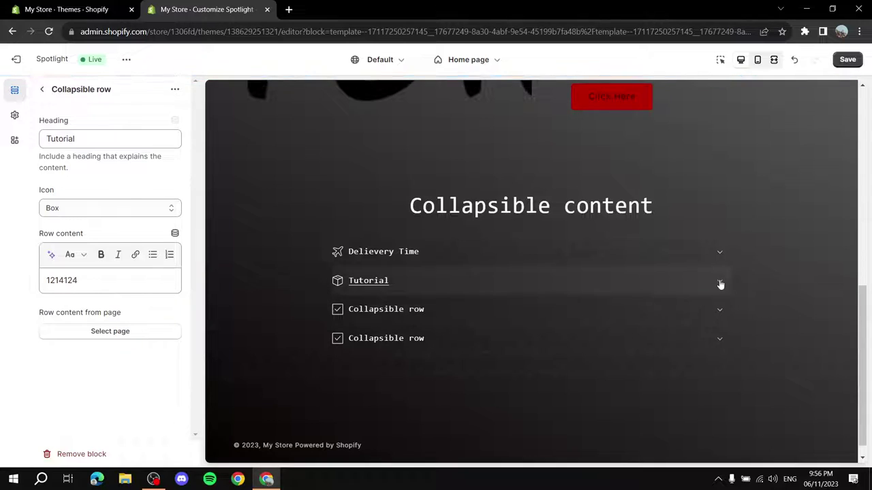
click(720, 283)
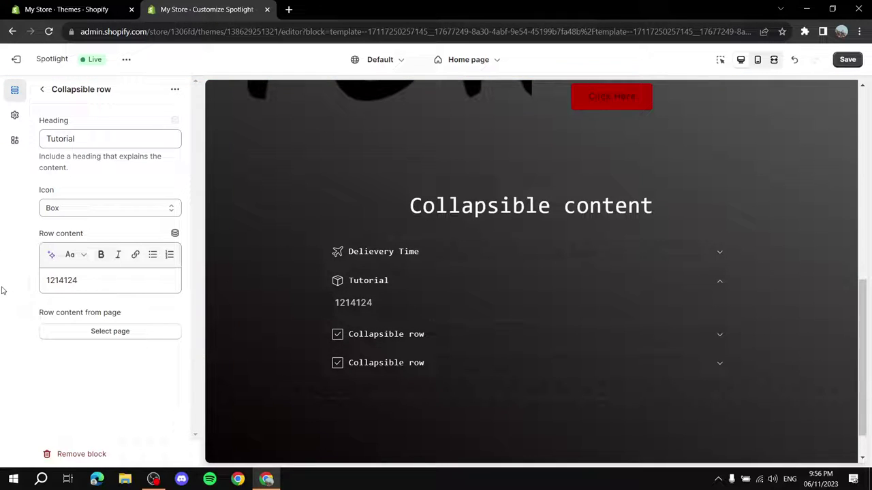
click(42, 89)
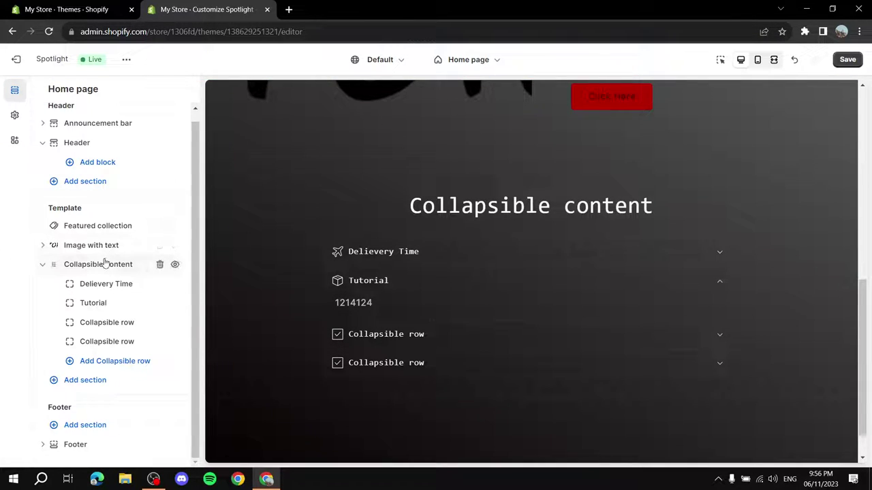
- Browse the section types that can be added to the home page template without adding one
click(43, 264)
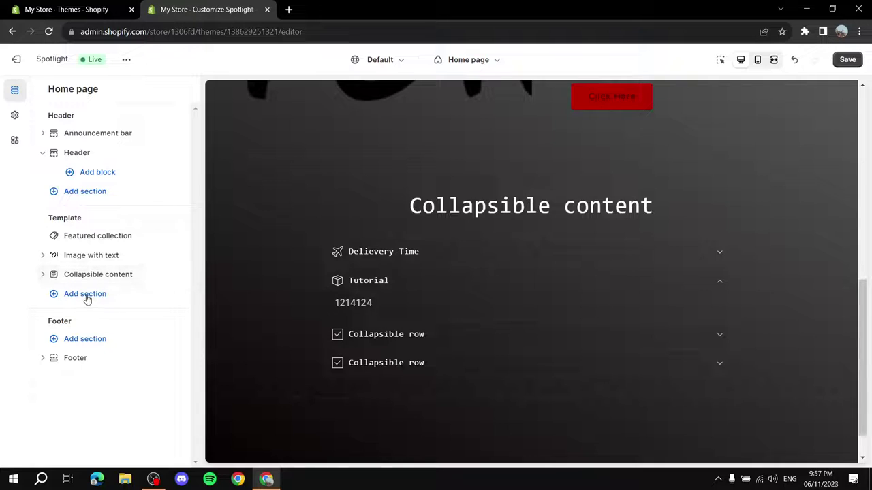
click(87, 295)
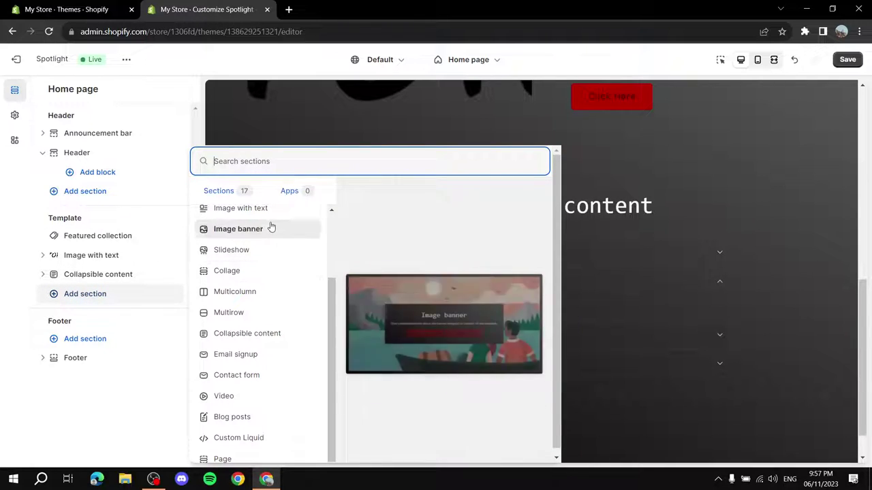
scroll(271, 227, up, 2)
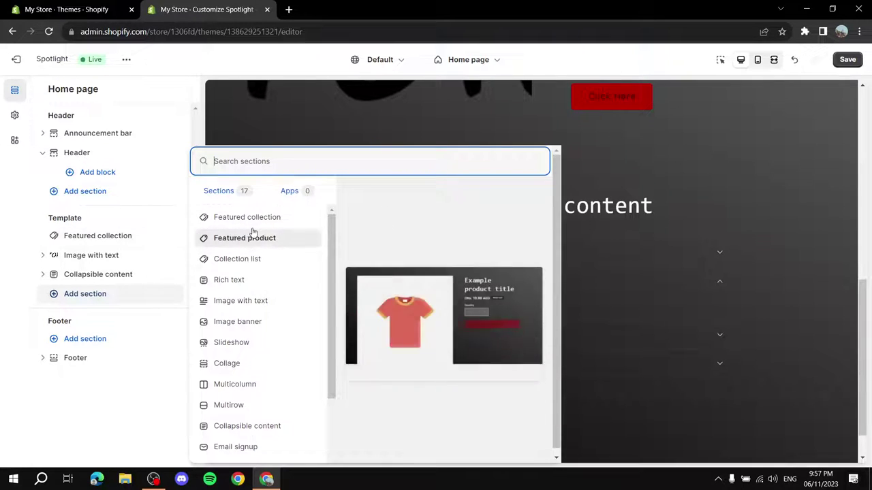
scroll(262, 321, down, 3)
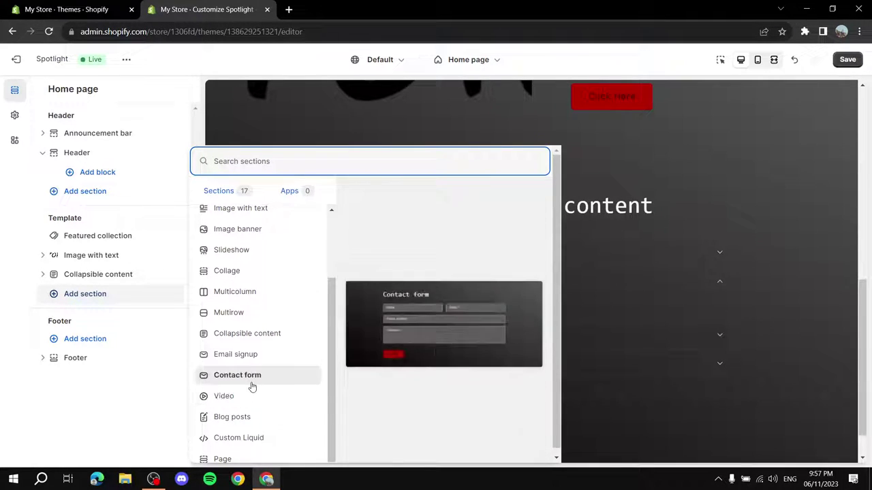
click(83, 202)
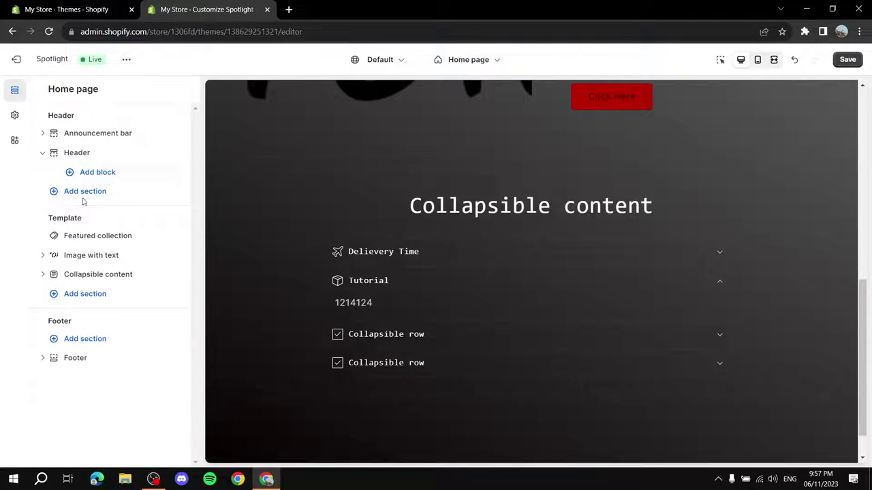
- Add an Email signup section to the footer area of the home page
click(86, 339)
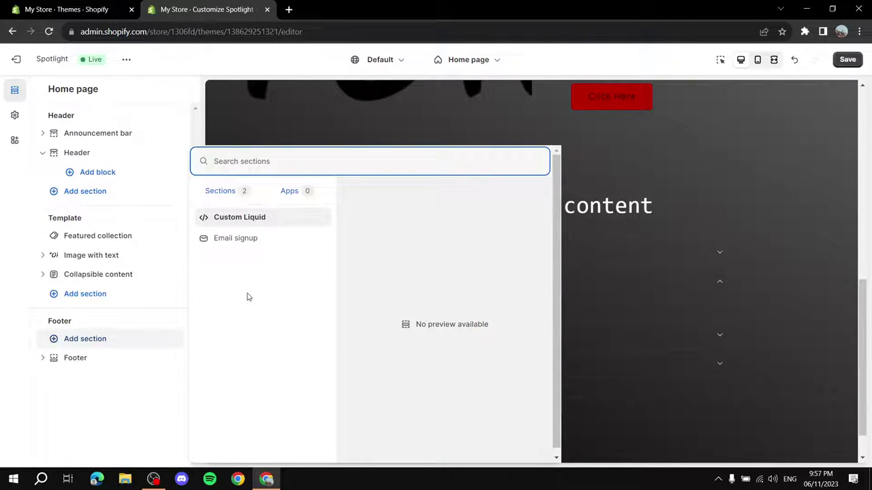
click(243, 240)
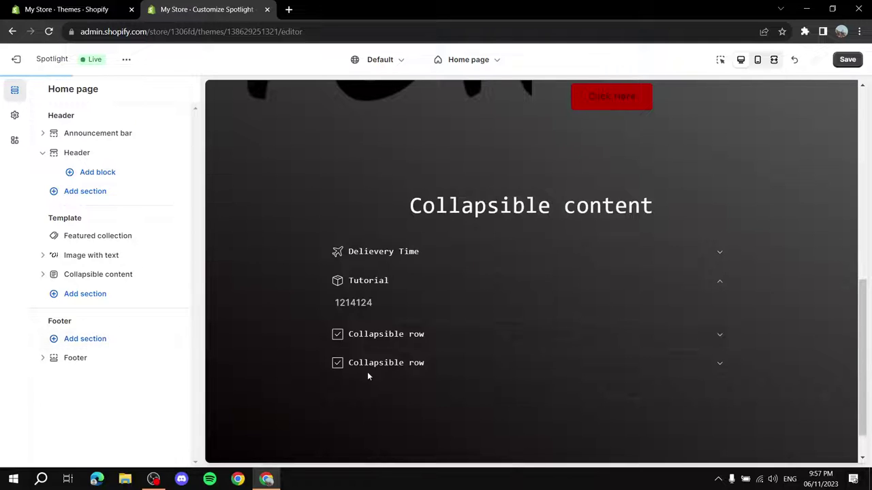